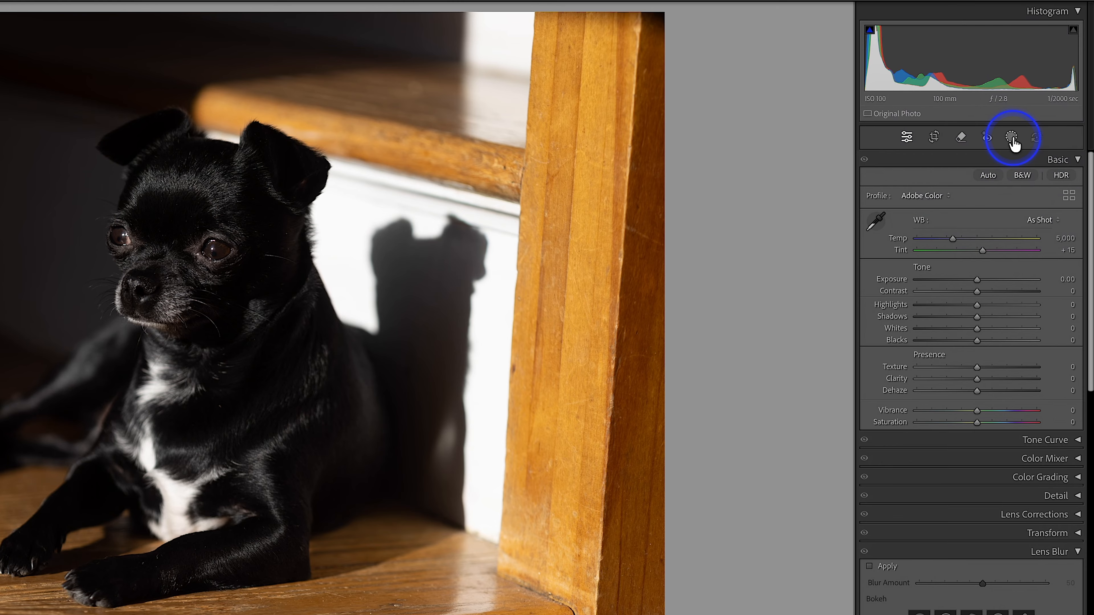
Step: Create a Select Subject mask for the dog and toggle the mask overlay off and on
{"action": "left_click", "coordinate": [1012, 138]}
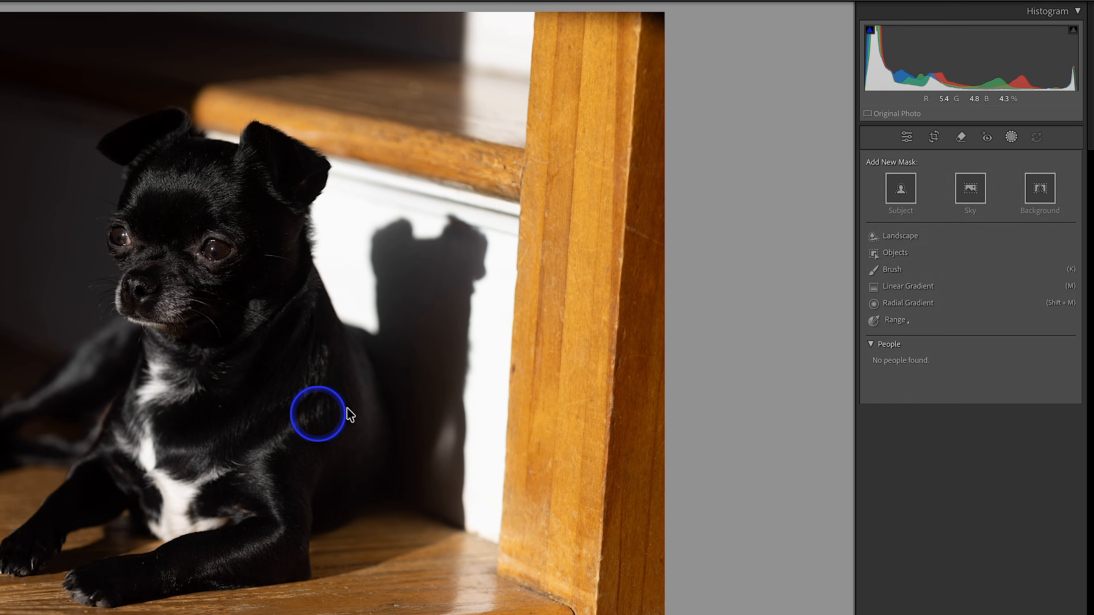
{"action": "left_click", "coordinate": [902, 187]}
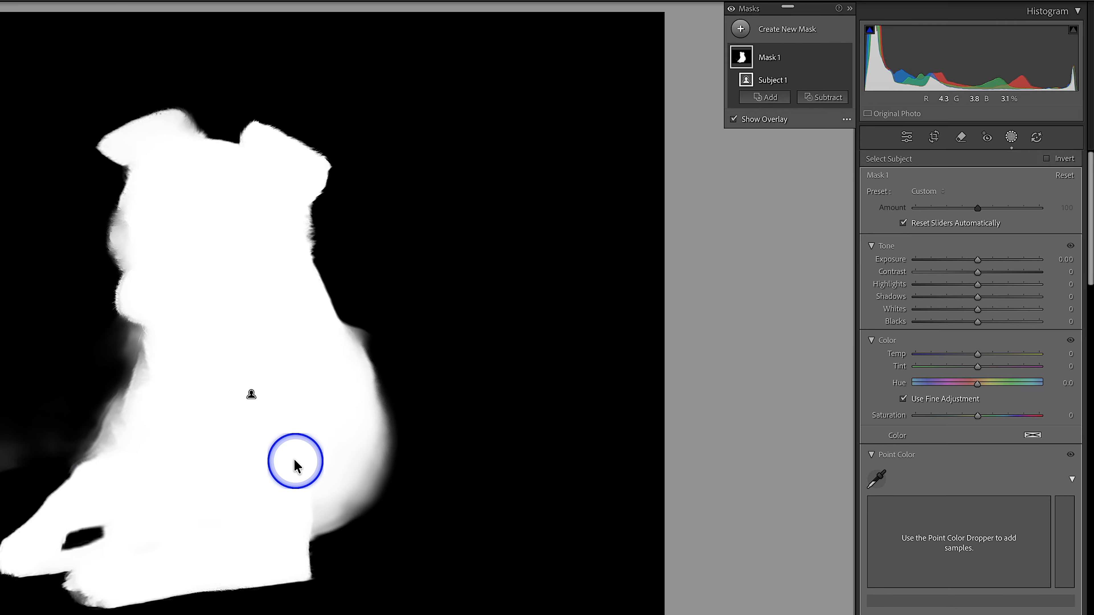
{"action": "left_click", "coordinate": [734, 119]}
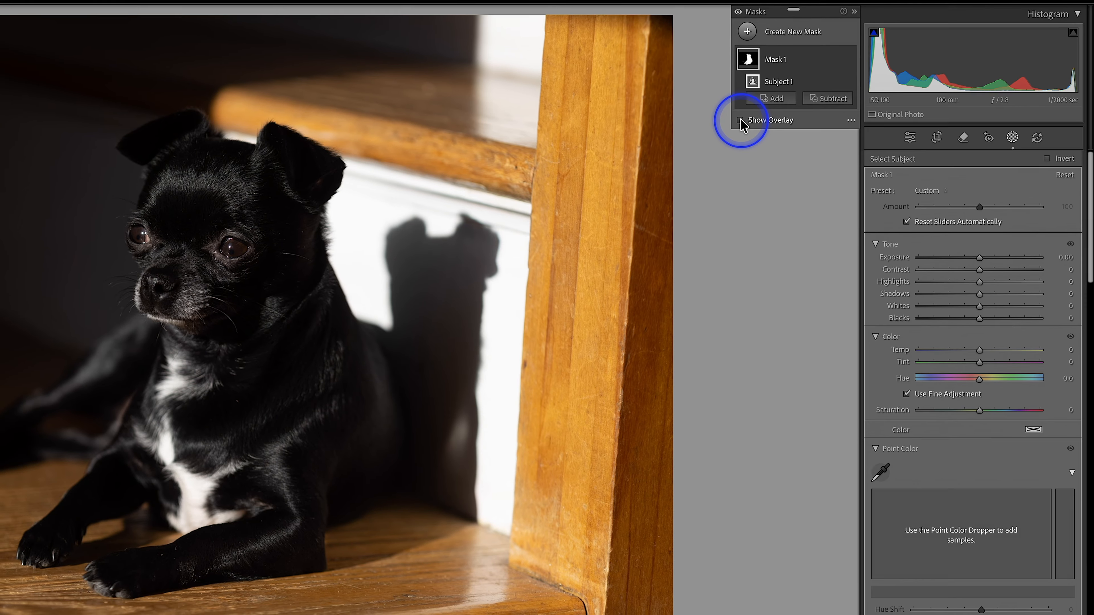
{"action": "left_click", "coordinate": [734, 119]}
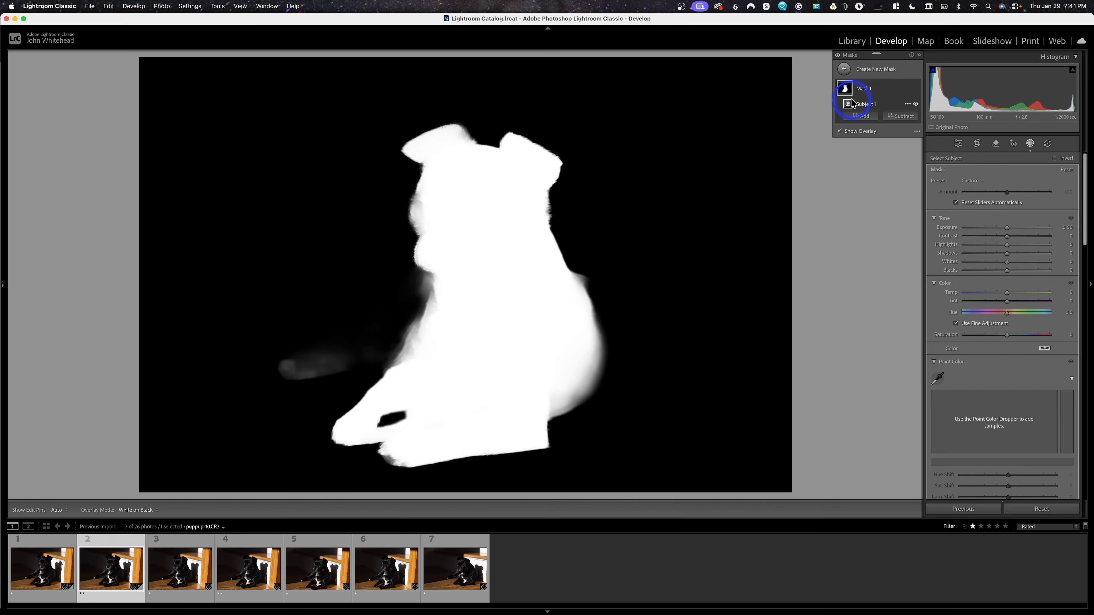
Step: Switch the mask overlay mode to Color Overlay and view the overlay color settings
{"action": "left_click", "coordinate": [917, 131]}
{"action": "left_click", "coordinate": [940, 148]}
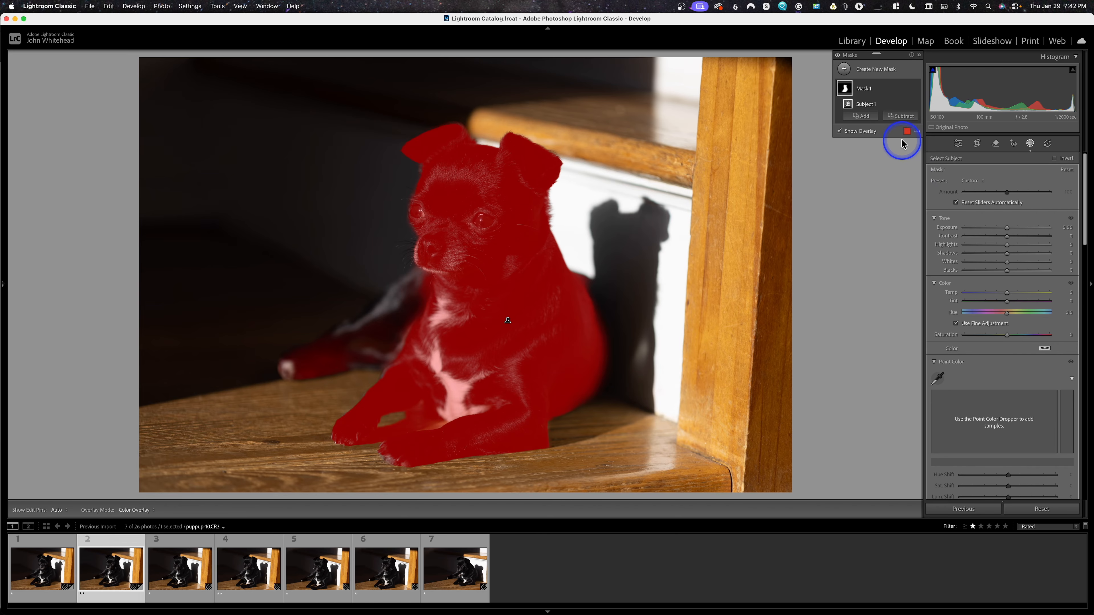
{"action": "left_click", "coordinate": [908, 131]}
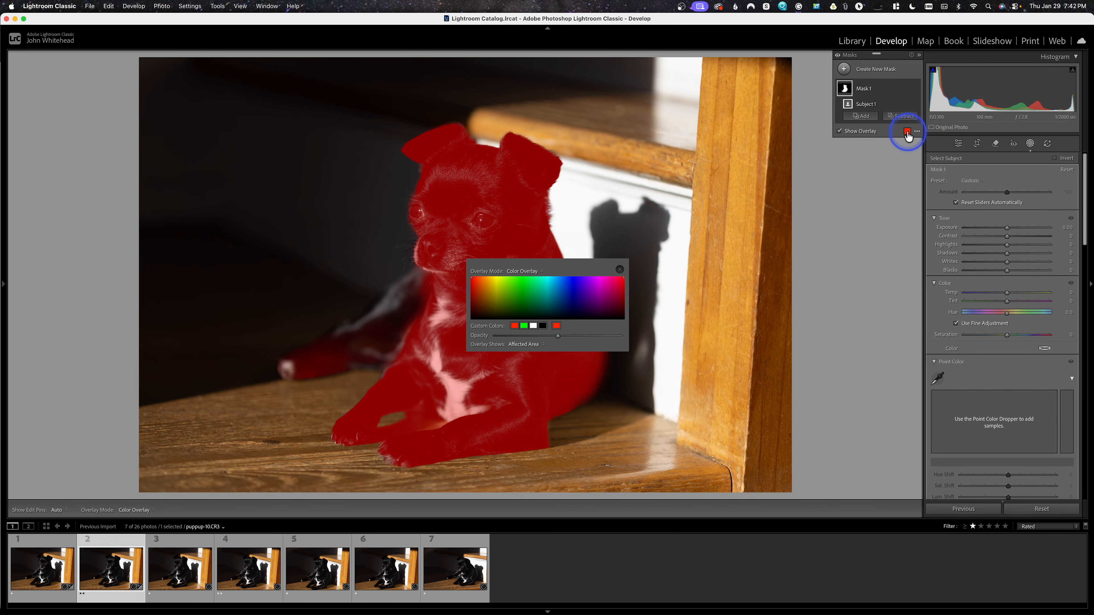
{"action": "left_click", "coordinate": [620, 269]}
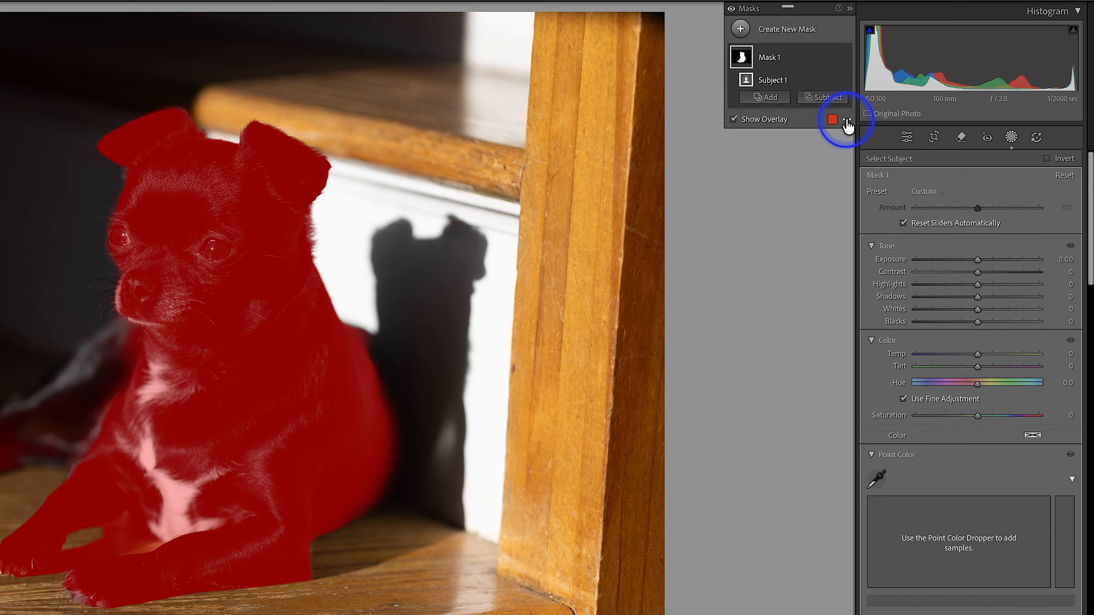
Step: Set the mask overlay mode back to White on Black
{"action": "left_click", "coordinate": [847, 125]}
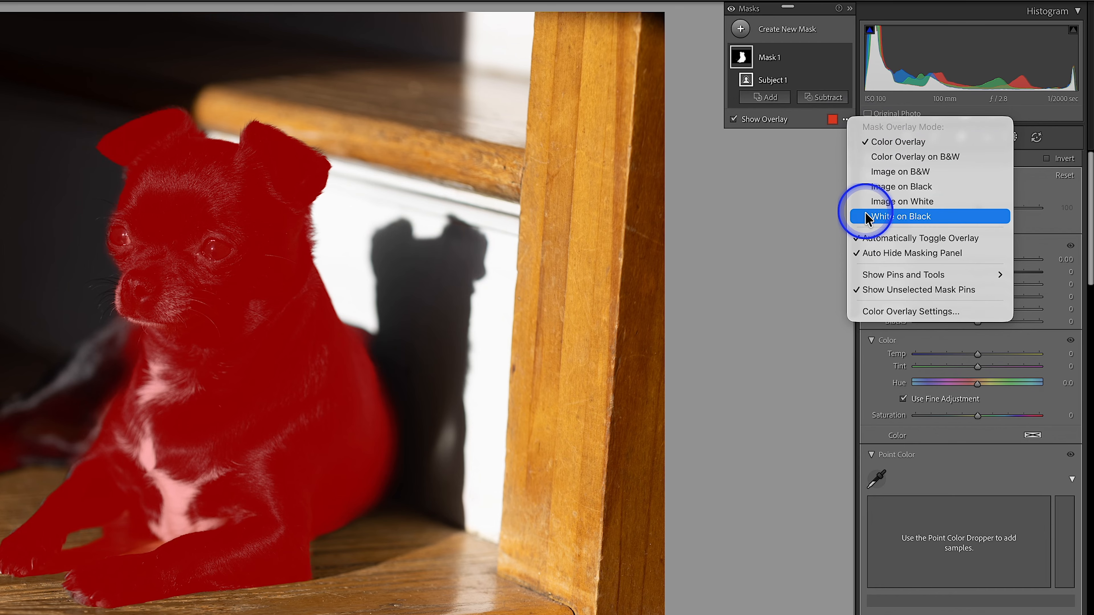
{"action": "left_click", "coordinate": [894, 217]}
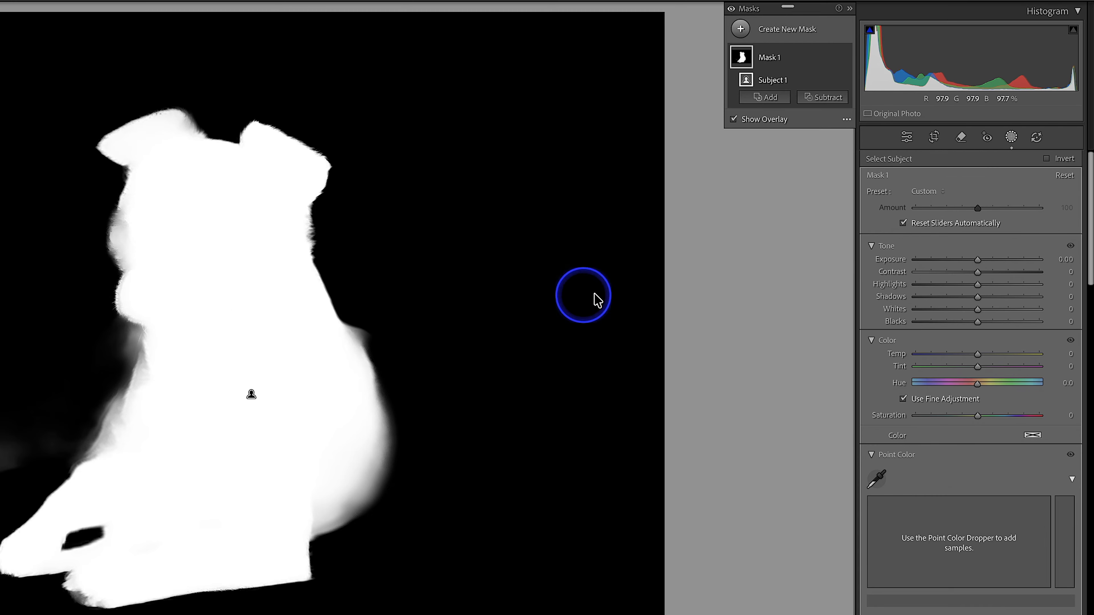
Step: Set the subject mask's Exposure to 2.50 and turn the mask overlay back on
{"action": "left_click_drag", "start_coordinate": [974, 260], "coordinate": [1032, 265]}
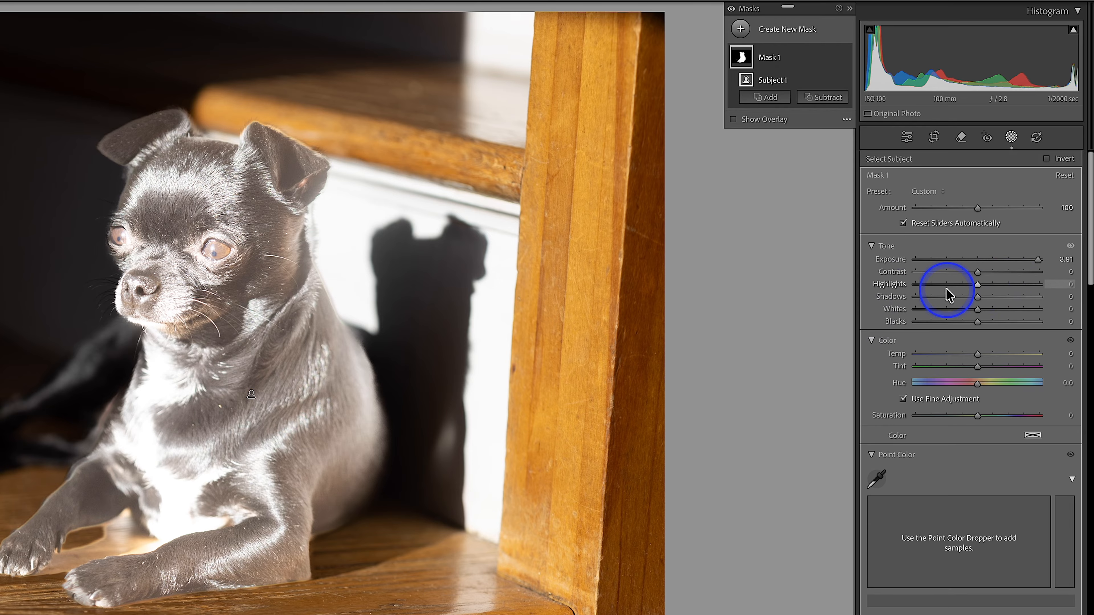
{"action": "left_click_drag", "start_coordinate": [1038, 261], "coordinate": [1017, 262]}
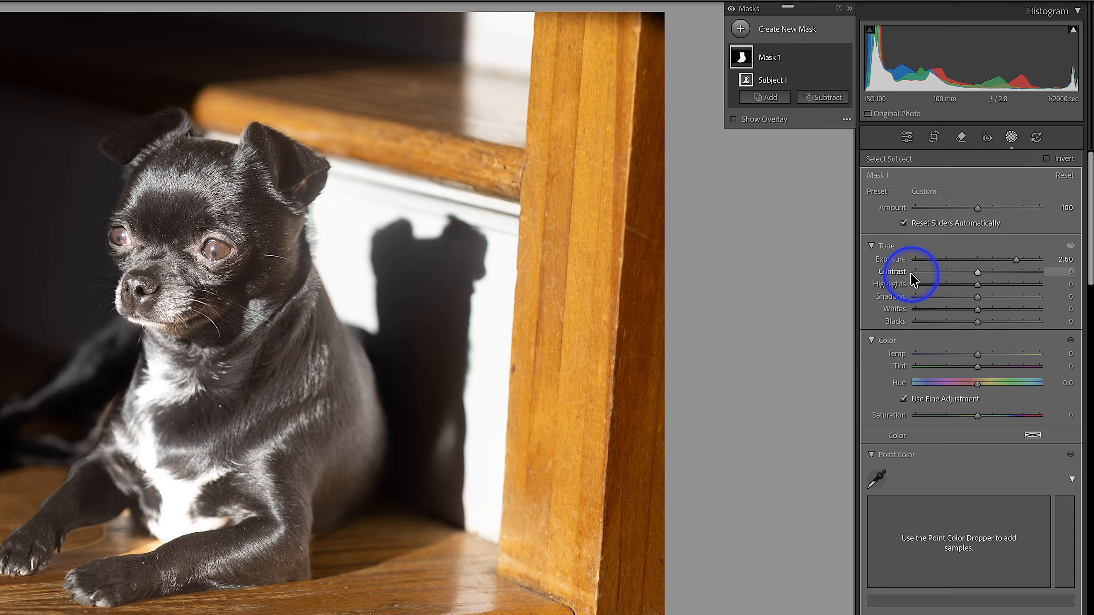
{"action": "left_click", "coordinate": [733, 119]}
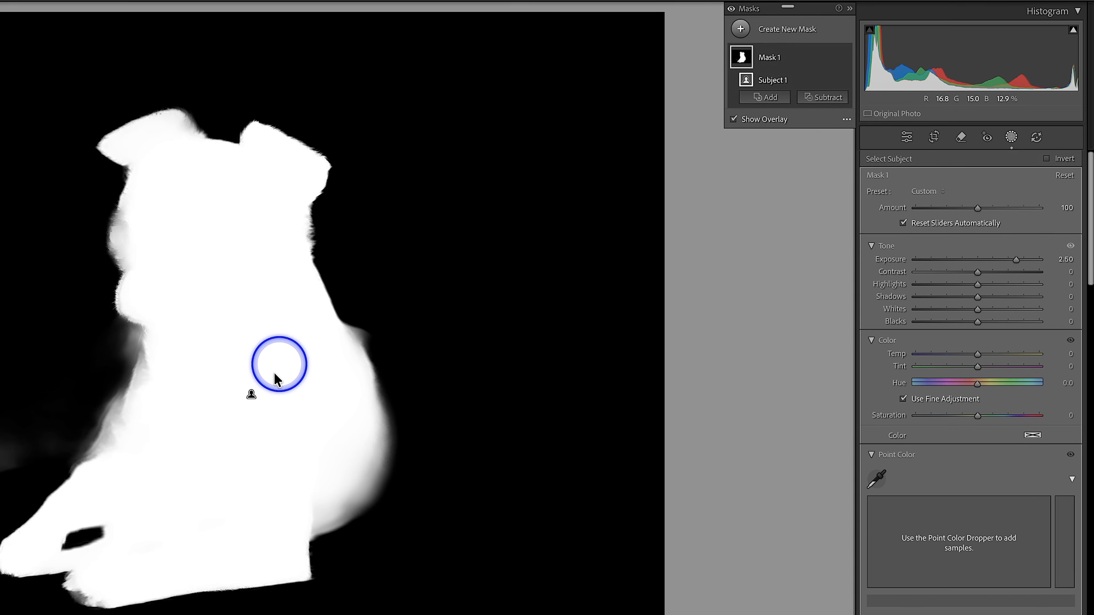
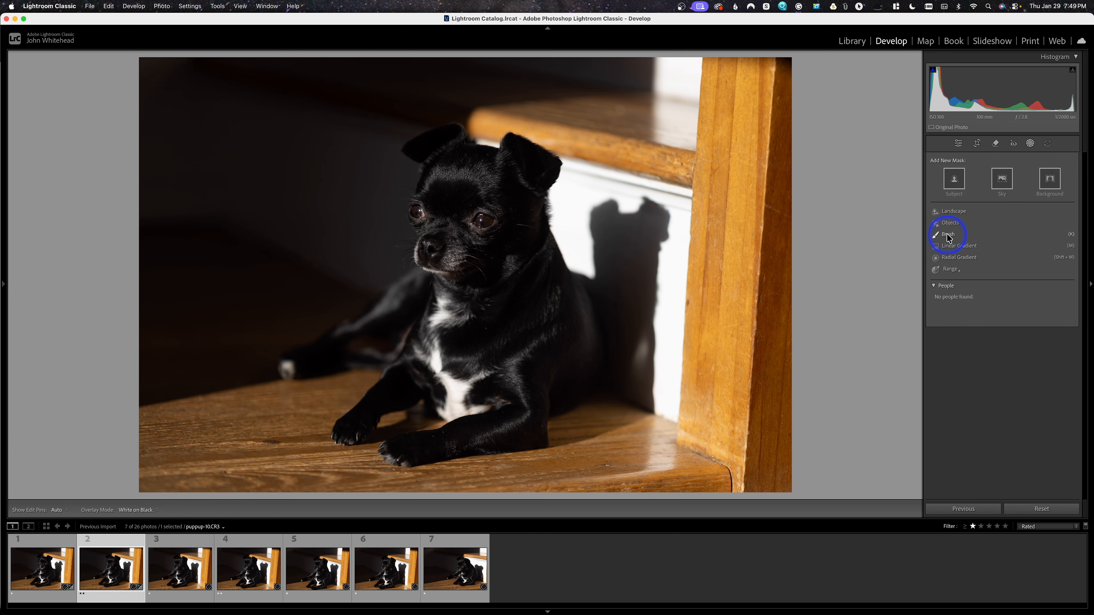
{"action": "left_click", "coordinate": [949, 235]}
{"action": "key", "text": "bracketright"}
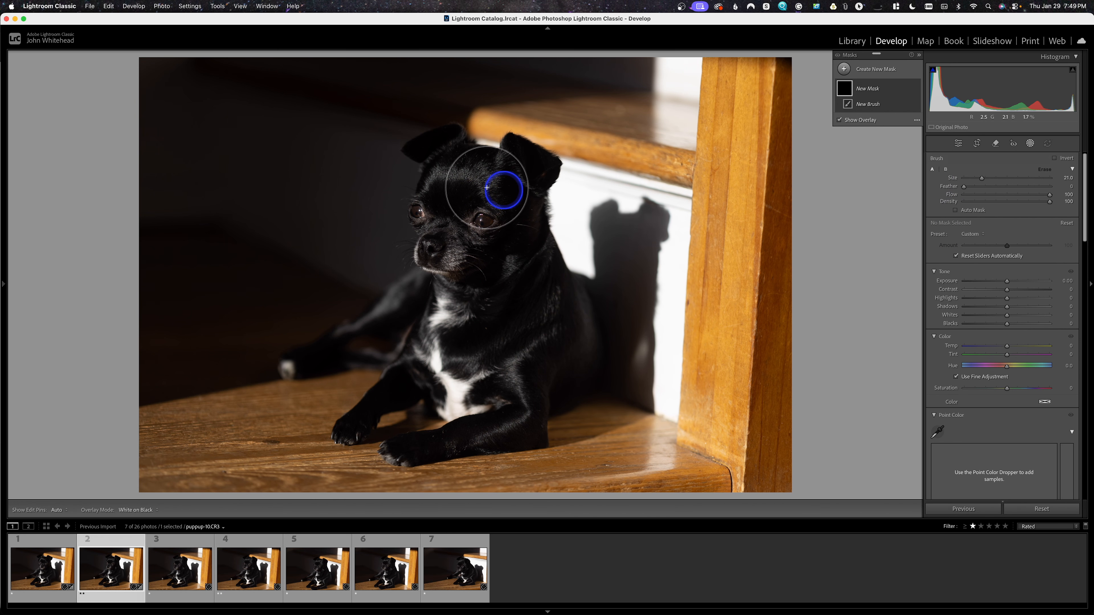
{"action": "left_click_drag", "start_coordinate": [468, 181], "coordinate": [464, 232]}
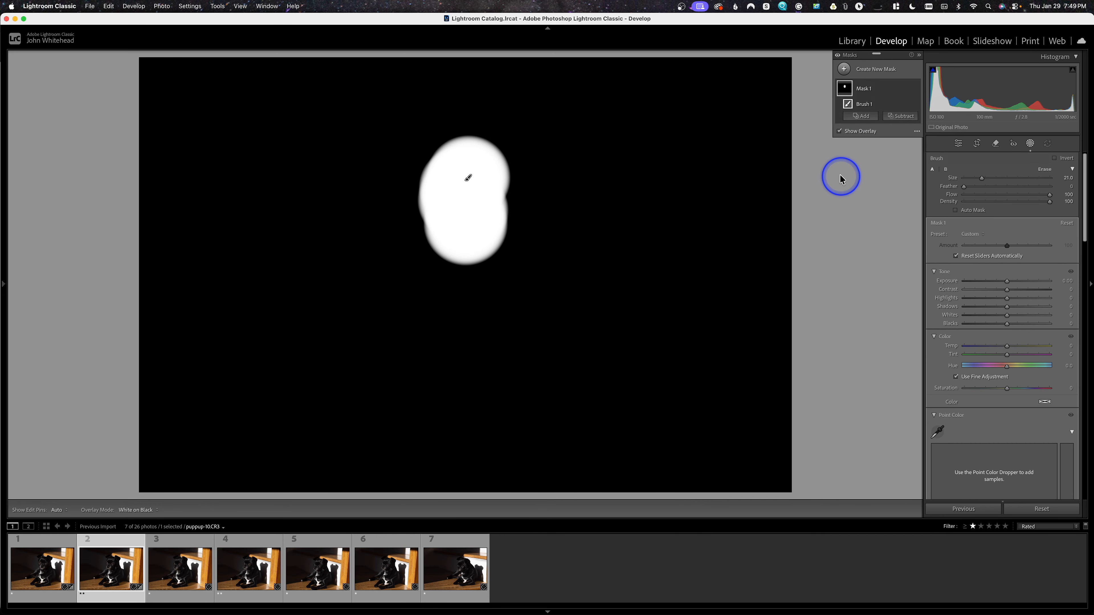
{"action": "key", "text": "super+z"}
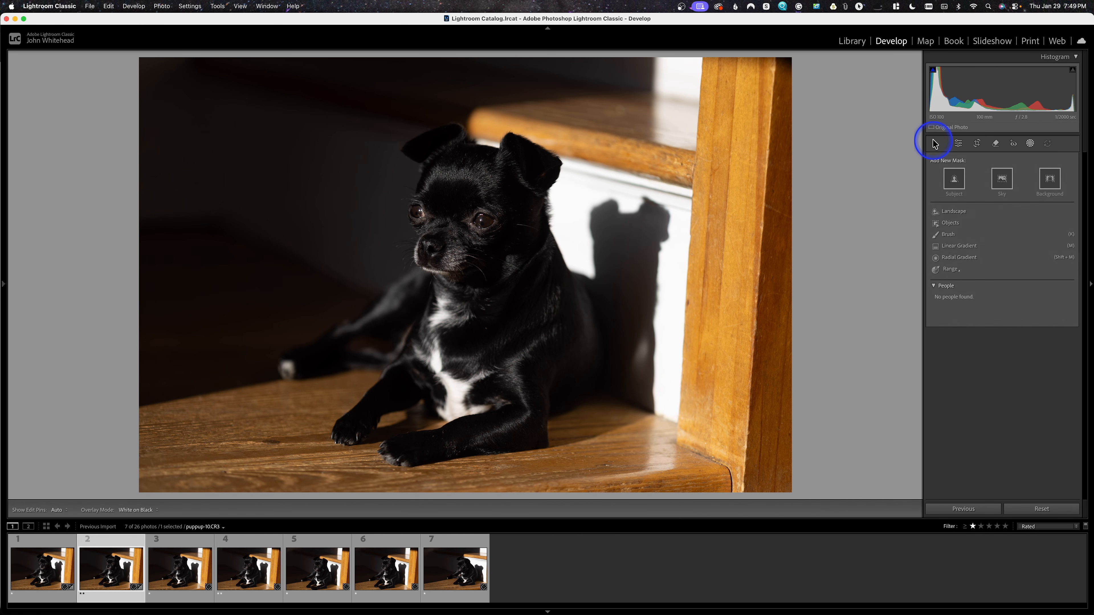
Step: Start a new brush mask and set the mask overlay mode to Color Overlay
{"action": "left_click", "coordinate": [949, 235]}
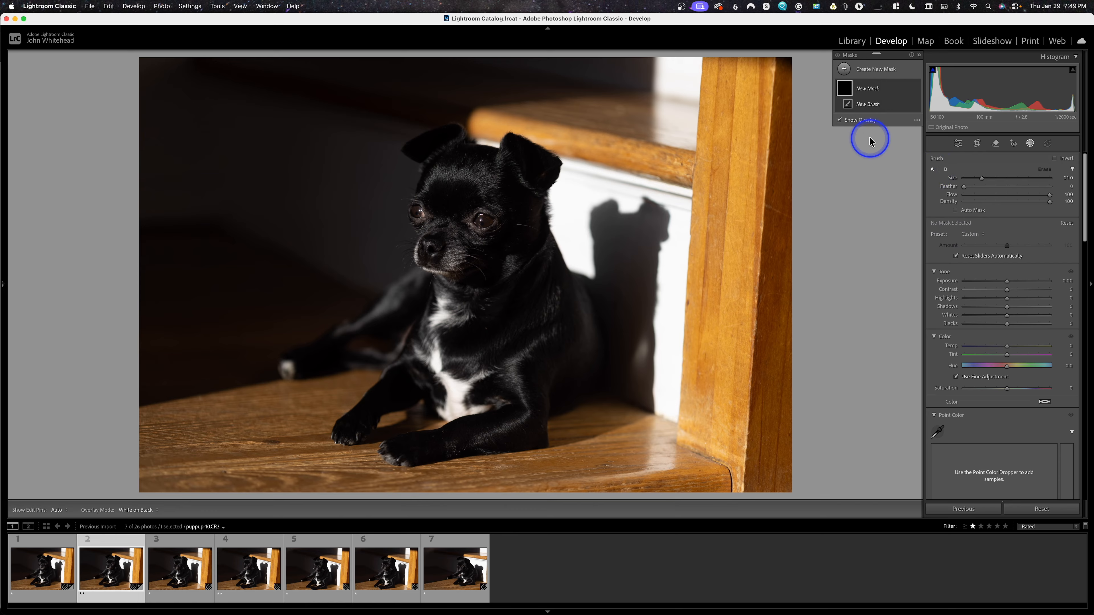
{"action": "left_click", "coordinate": [916, 121]}
{"action": "left_click", "coordinate": [950, 135]}
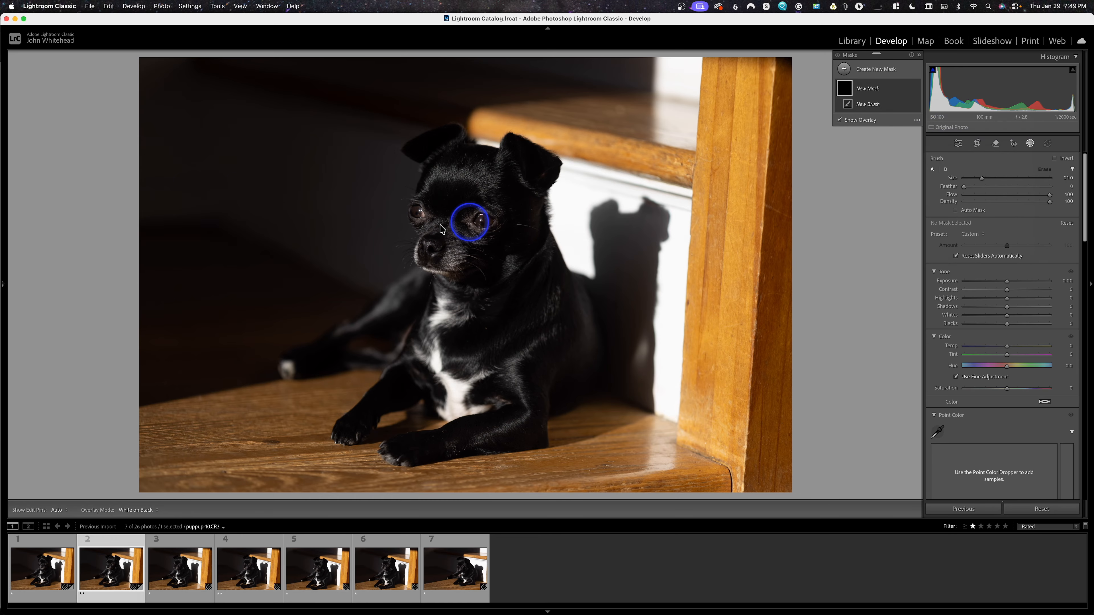
Step: Paint a hard-edged brush mask with Feather 0 over the dog's head and body, adjusting the brush size
{"action": "scroll", "coordinate": [490, 187], "scroll_direction": "up", "scroll_amount": 3}
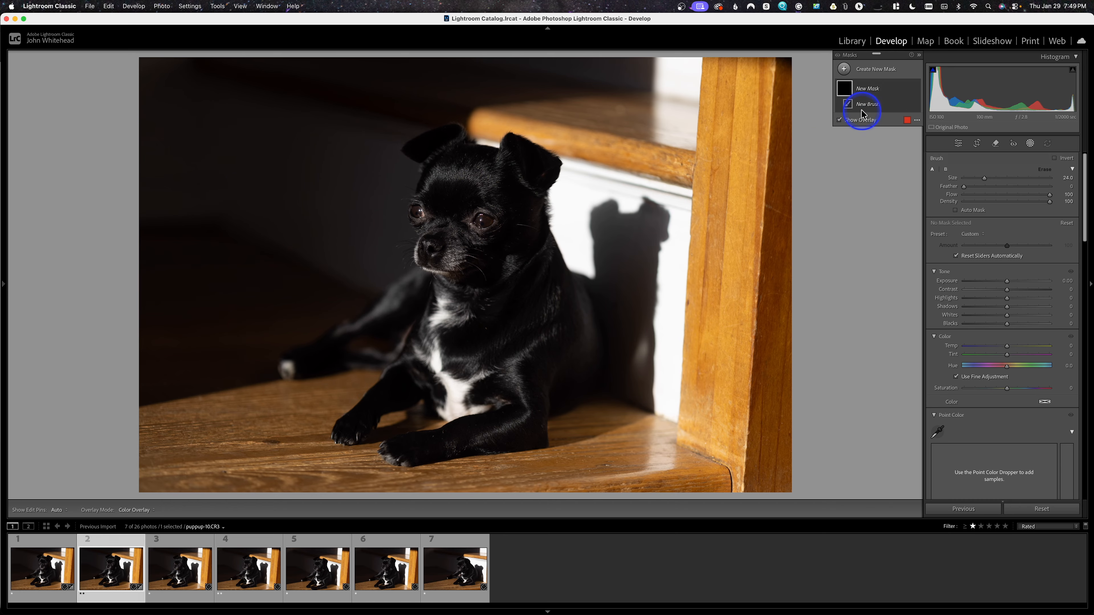
{"action": "mouse_move", "coordinate": [471, 175]}
{"action": "left_mouse_down"}
{"action": "mouse_move", "coordinate": [456, 207]}
{"action": "mouse_move", "coordinate": [452, 346]}
{"action": "mouse_move", "coordinate": [472, 384]}
{"action": "mouse_move", "coordinate": [542, 355]}
{"action": "mouse_move", "coordinate": [554, 322]}
{"action": "mouse_move", "coordinate": [520, 259]}
{"action": "mouse_move", "coordinate": [506, 185]}
{"action": "mouse_move", "coordinate": [495, 197]}
{"action": "left_mouse_up"}
{"action": "key", "text": "["}
{"action": "key", "text": "["}
{"action": "key", "text": "["}
{"action": "key", "text": "["}
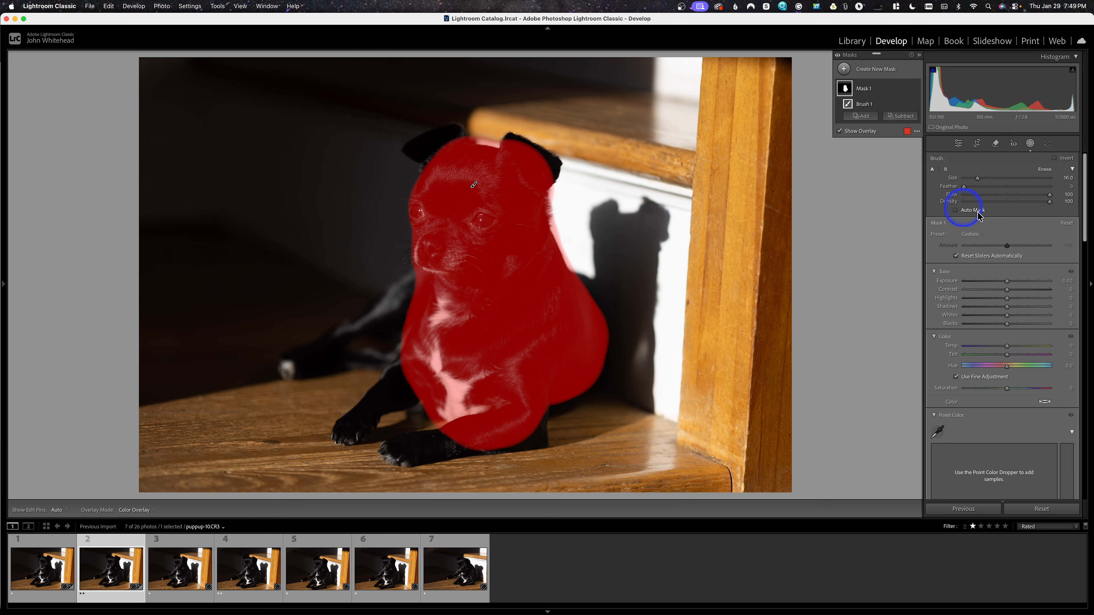
Step: Test the brushed mask's Exposure at -4.00 and raise it to 0.89
{"action": "left_click_drag", "start_coordinate": [1006, 284], "coordinate": [955, 301]}
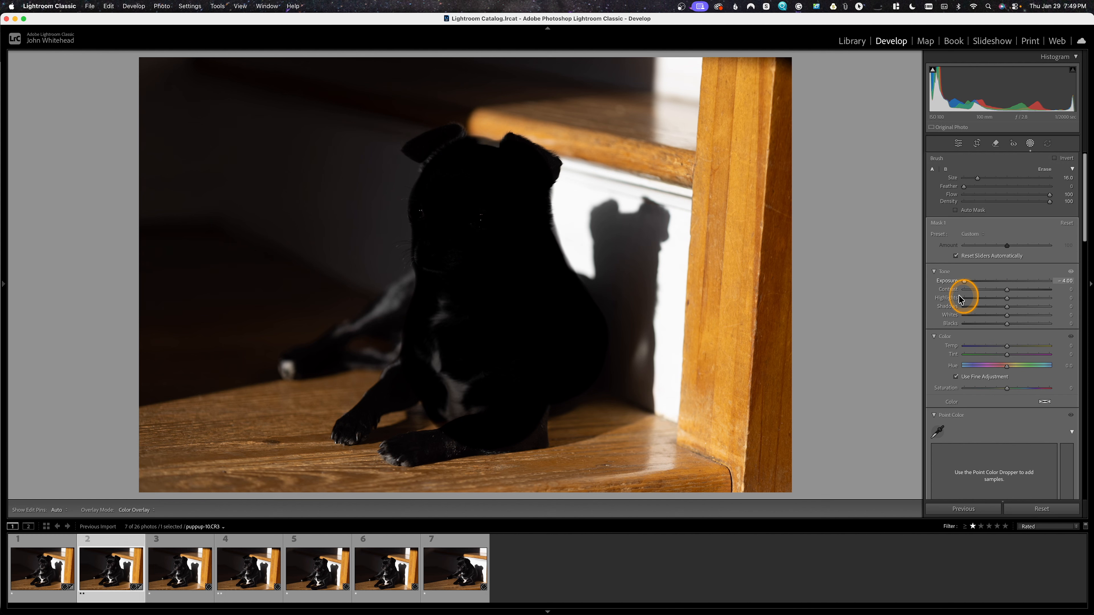
{"action": "left_click_drag", "start_coordinate": [960, 299], "coordinate": [960, 299]}
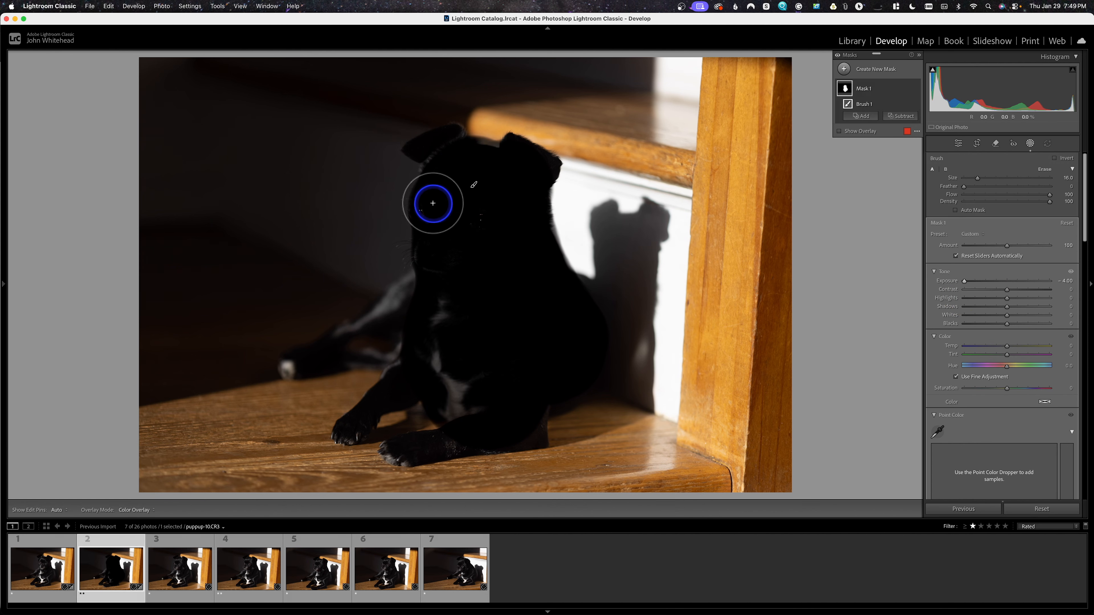
{"action": "left_click_drag", "start_coordinate": [964, 281], "coordinate": [1017, 282]}
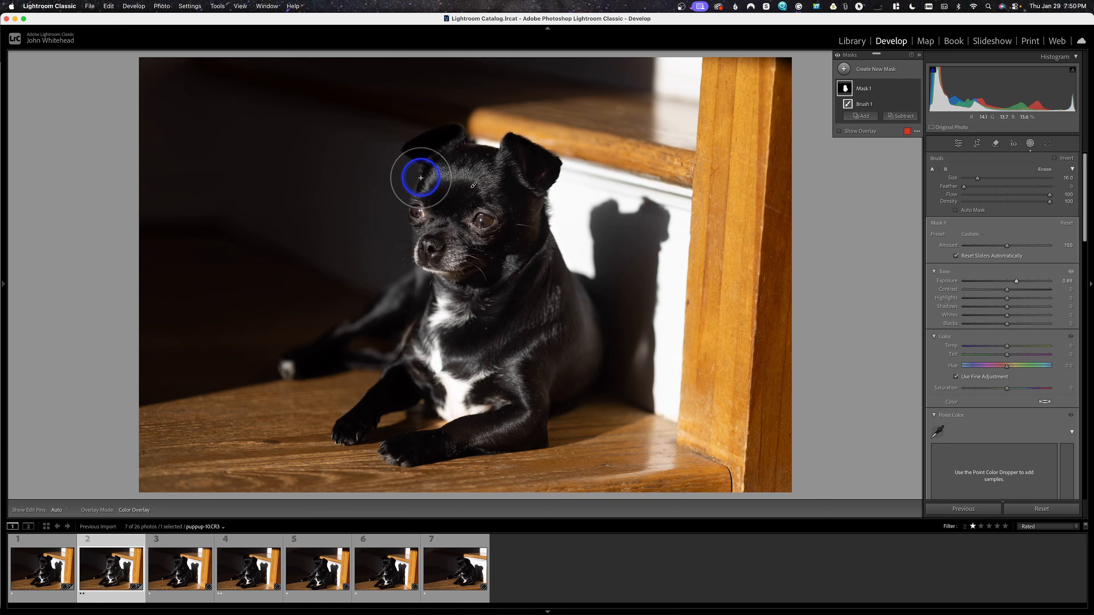
{"action": "left_click", "coordinate": [418, 187]}
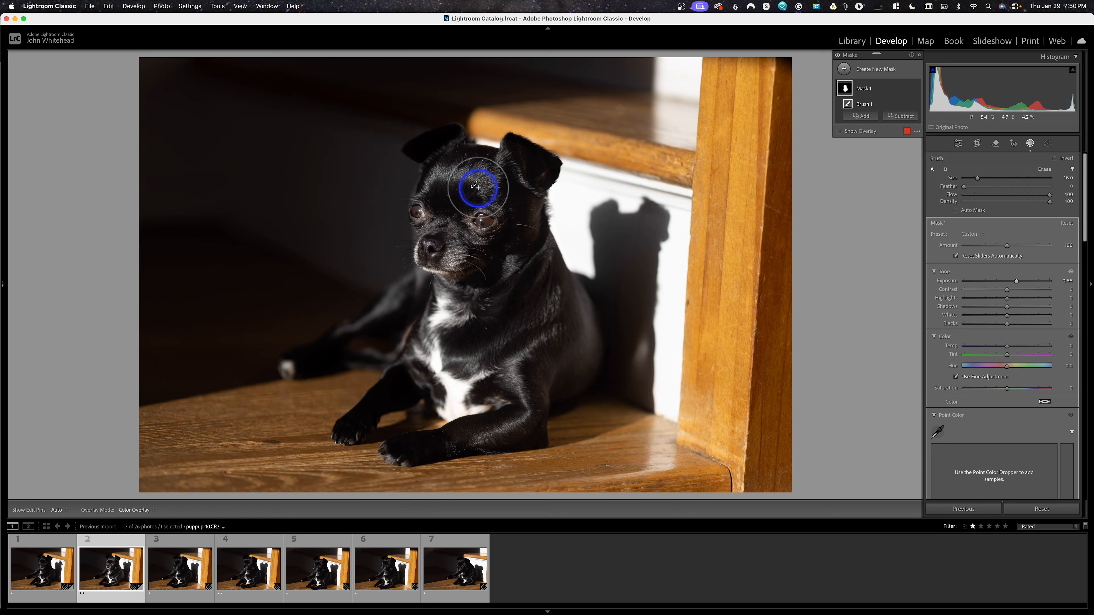
{"action": "mouse_move", "coordinate": [476, 187]}
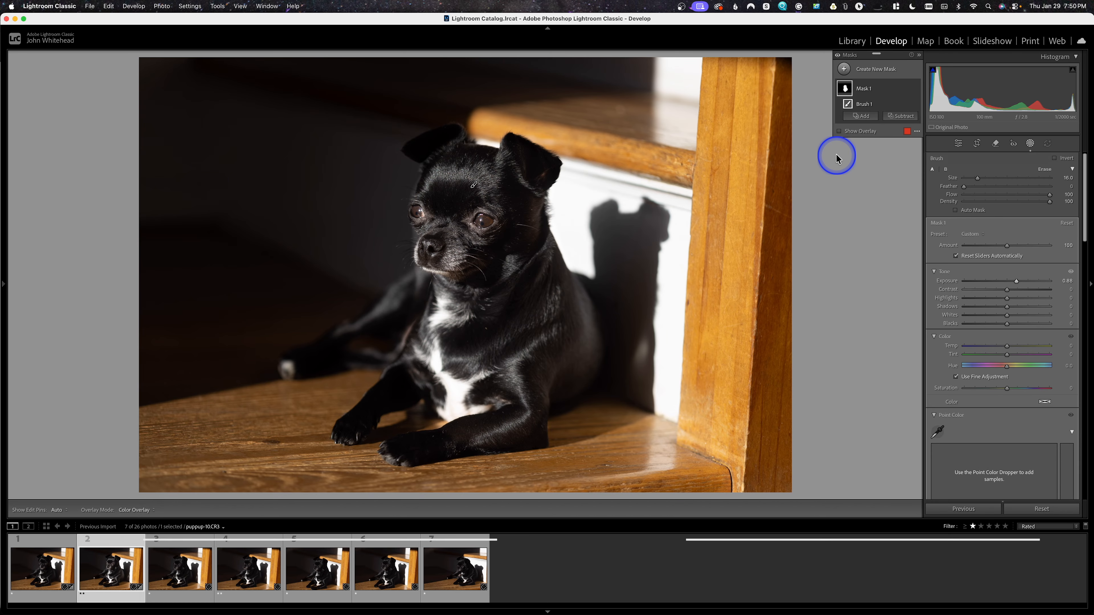
Step: Undo the exposure changes and the hard-edged brush mask
{"action": "key", "text": "super+z"}
{"action": "key", "text": "super+z"}
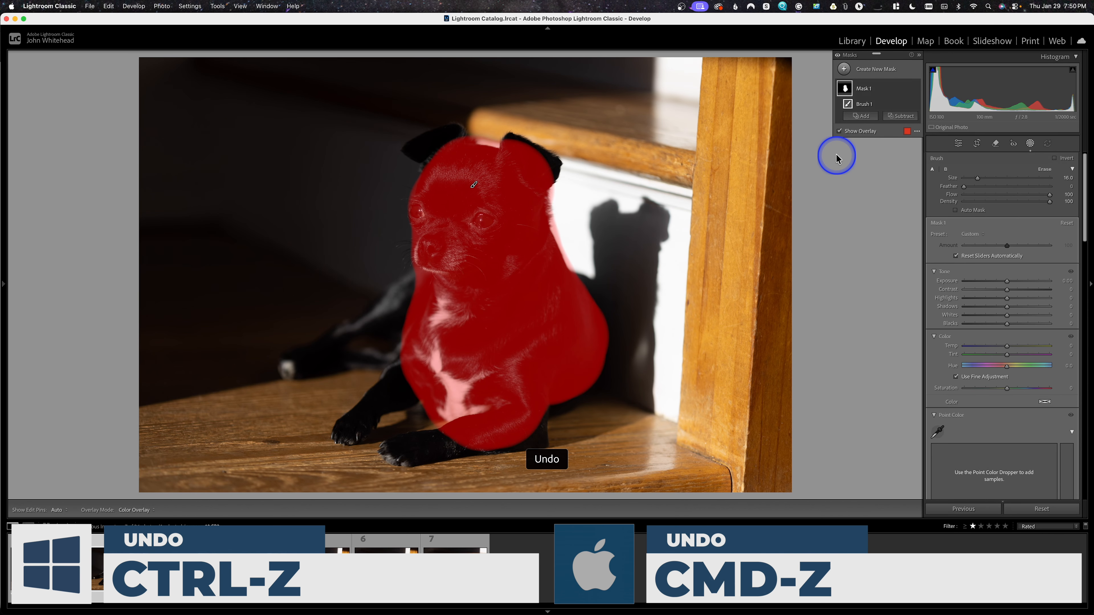
{"action": "key", "text": "super+z"}
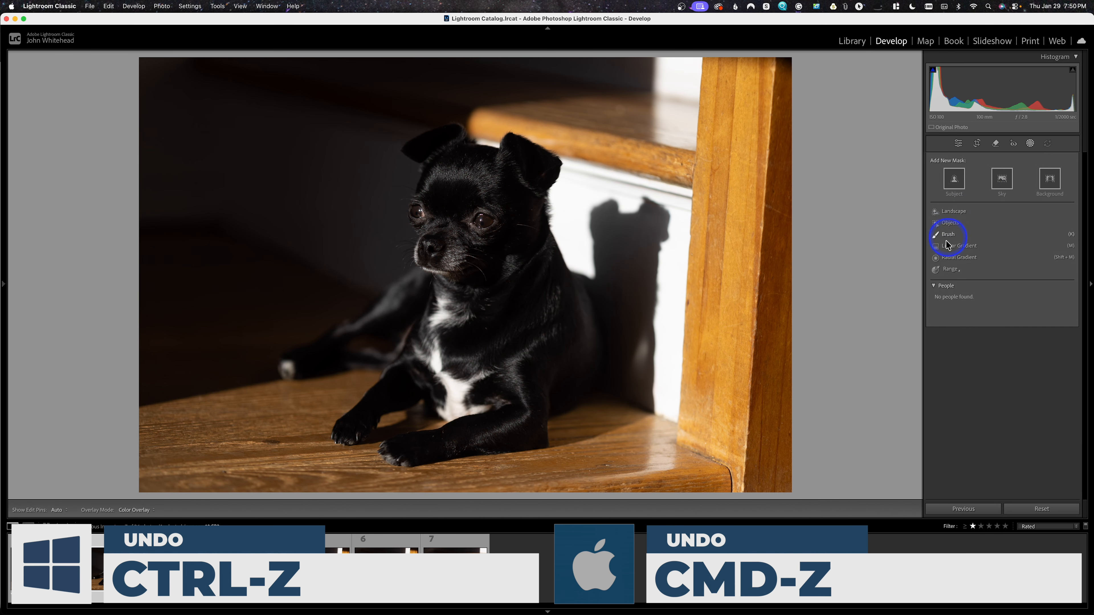
Step: Paint a new brush mask over the dog's head and body with Feather 50 and size 17
{"action": "left_click", "coordinate": [949, 235]}
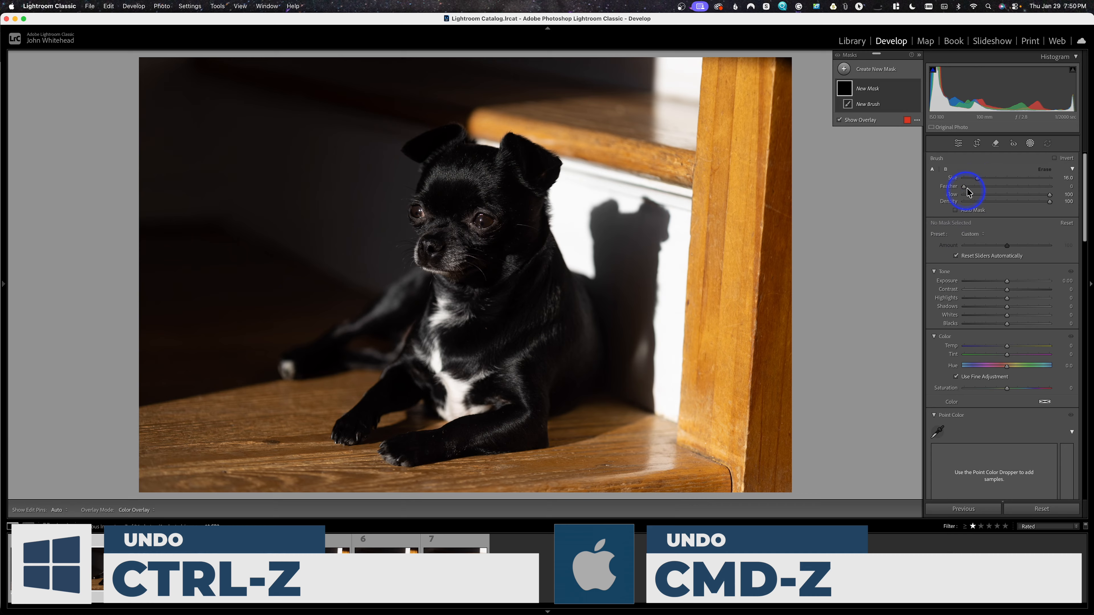
{"action": "left_click_drag", "start_coordinate": [964, 190], "coordinate": [1004, 190]}
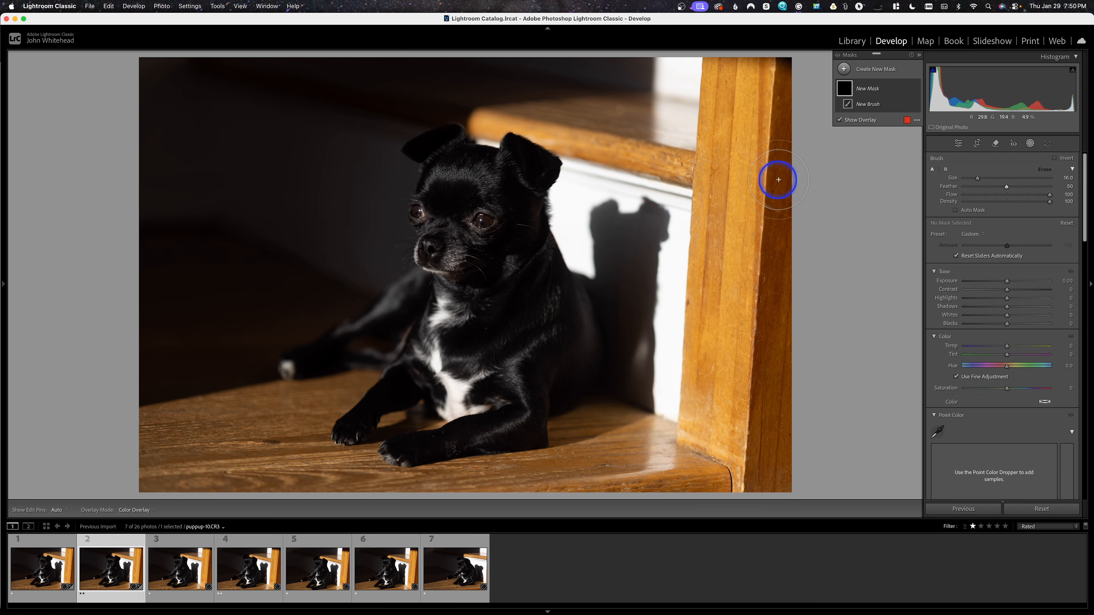
{"action": "scroll", "coordinate": [454, 211], "scroll_direction": "up", "scroll_amount": 2}
{"action": "scroll", "coordinate": [461, 198], "scroll_direction": "down", "scroll_amount": 1}
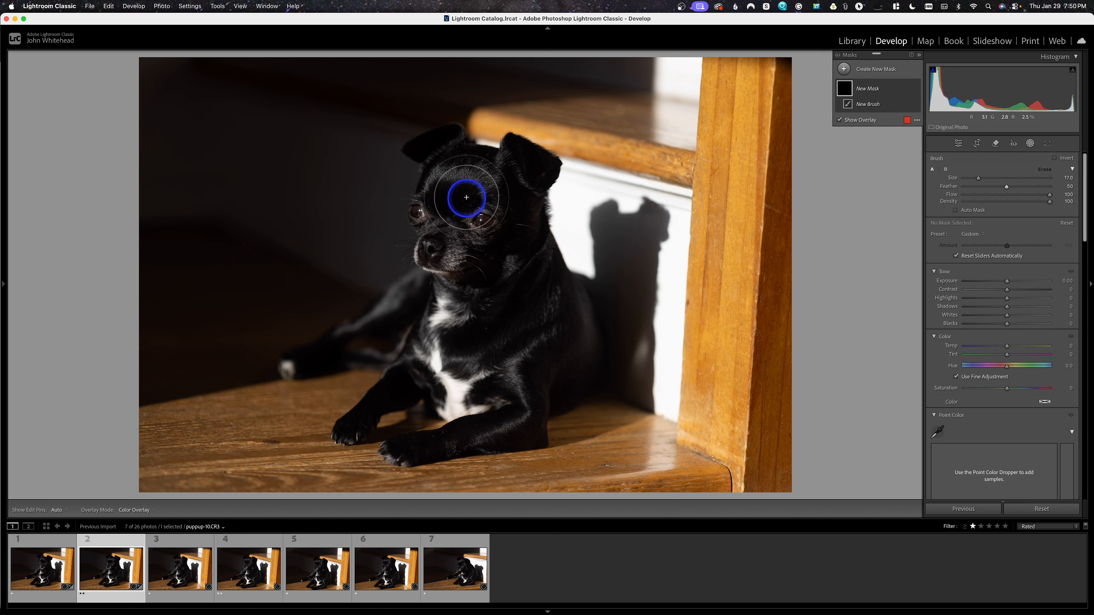
{"action": "mouse_move", "coordinate": [464, 190]}
{"action": "left_mouse_down"}
{"action": "mouse_move", "coordinate": [479, 286]}
{"action": "mouse_move", "coordinate": [449, 372]}
{"action": "mouse_move", "coordinate": [525, 359]}
{"action": "mouse_move", "coordinate": [547, 313]}
{"action": "mouse_move", "coordinate": [502, 196]}
{"action": "left_mouse_up"}
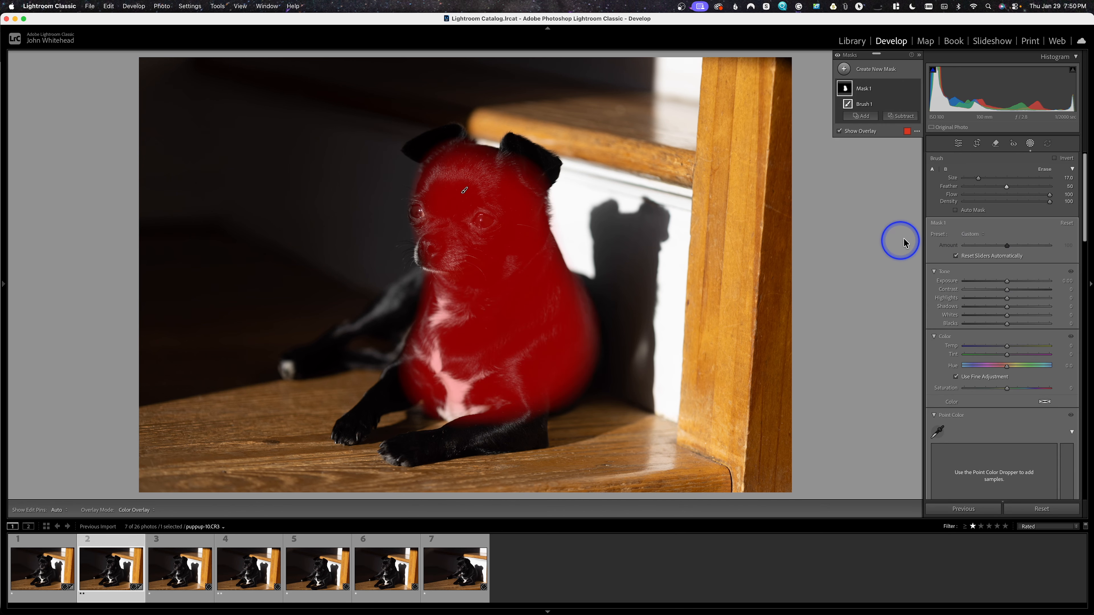
Step: Set the feathered brush mask's Exposure to 0.51 and enlarge the brush
{"action": "left_click_drag", "start_coordinate": [1007, 280], "coordinate": [1013, 283]}
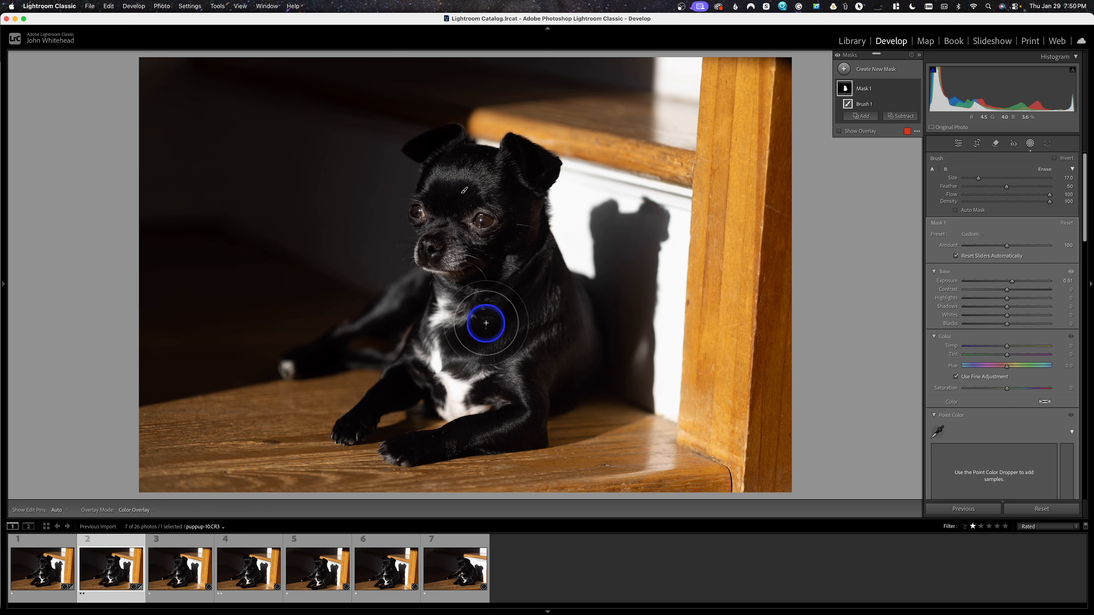
{"action": "scroll", "coordinate": [486, 323], "scroll_direction": "up", "scroll_amount": 3}
{"action": "scroll", "coordinate": [485, 322], "scroll_direction": "up", "scroll_amount": 2}
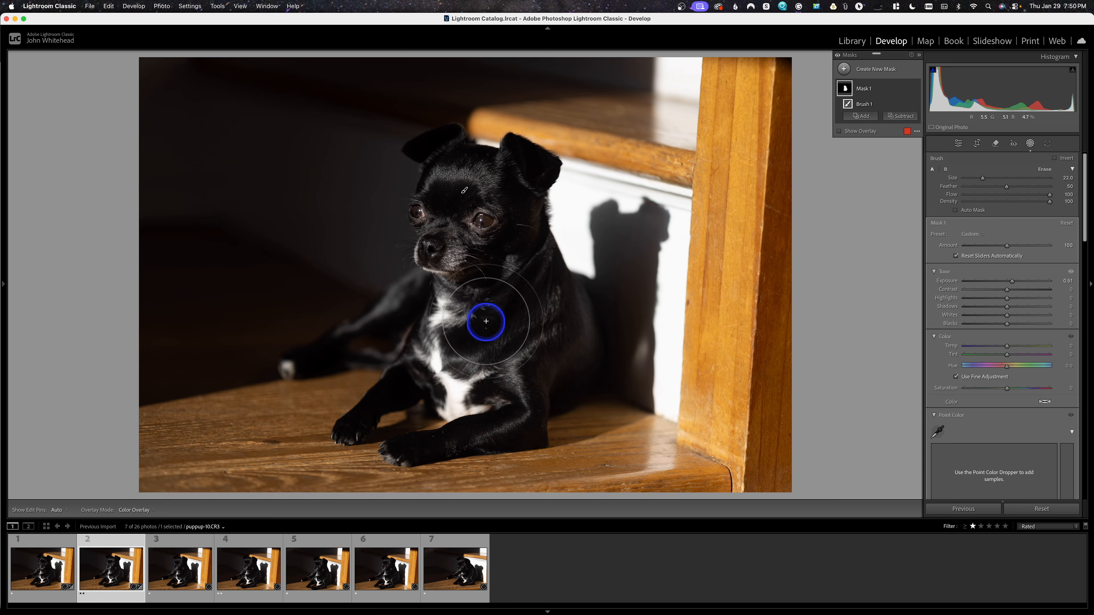
Step: Hide the mask pins and the floating mask list, and show them again
{"action": "key", "text": "h"}
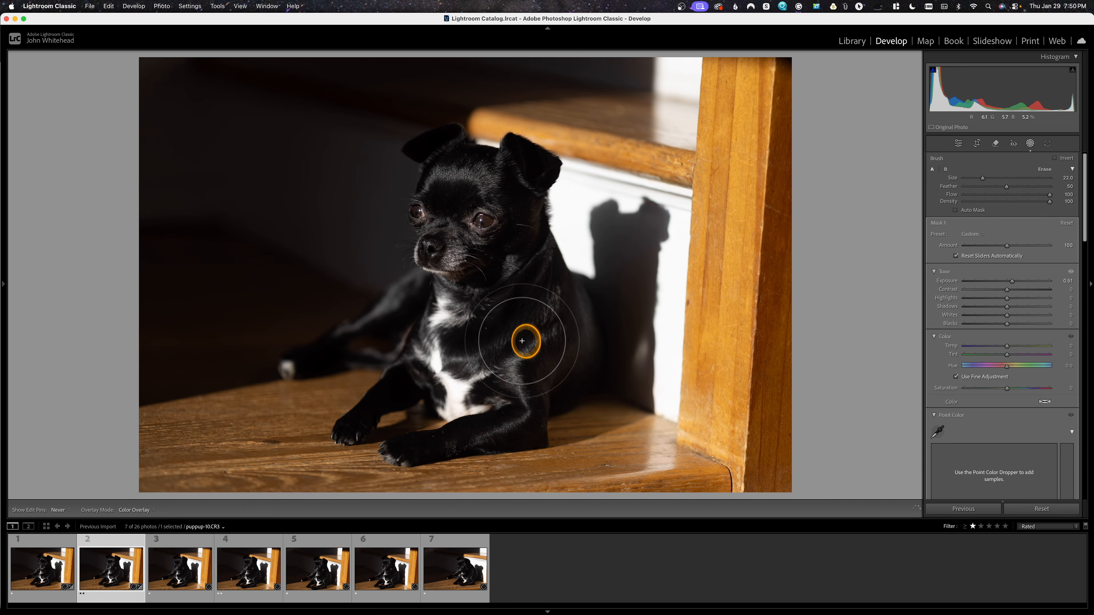
{"action": "key", "text": "h"}
{"action": "scroll", "coordinate": [508, 337], "scroll_direction": "down", "scroll_amount": 13}
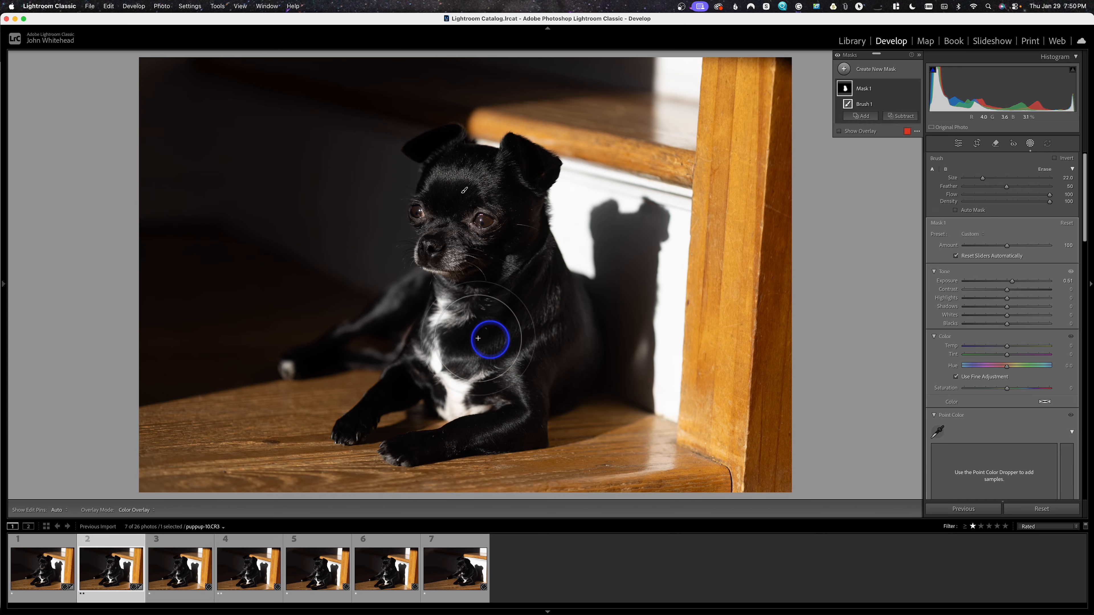
Step: Delete all masks from the photo
{"action": "scroll", "coordinate": [355, 431], "scroll_direction": "down", "scroll_amount": 1}
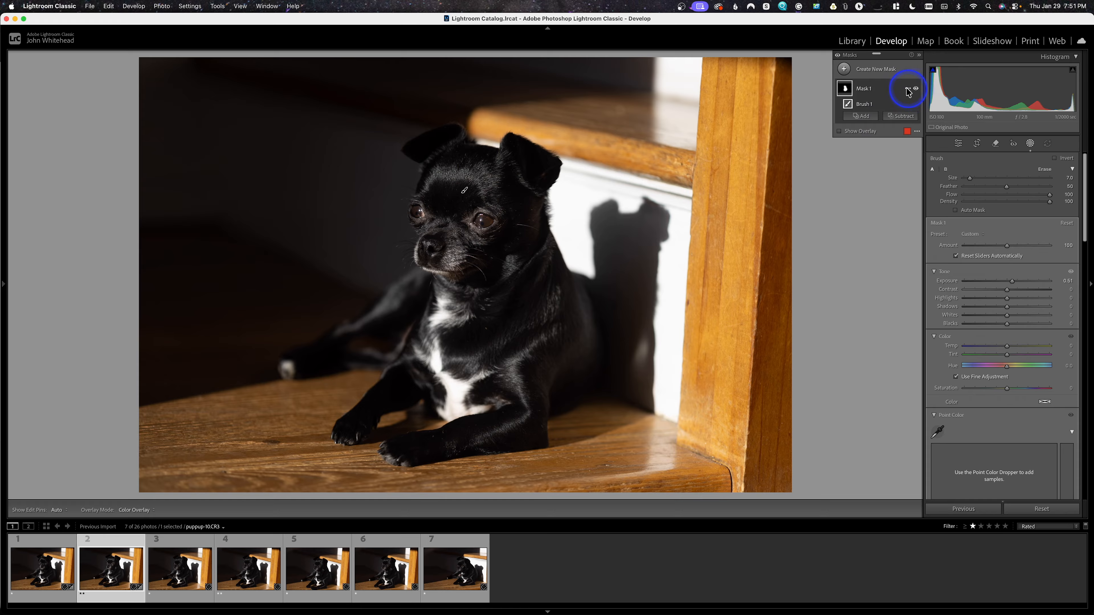
{"action": "left_click", "coordinate": [907, 89]}
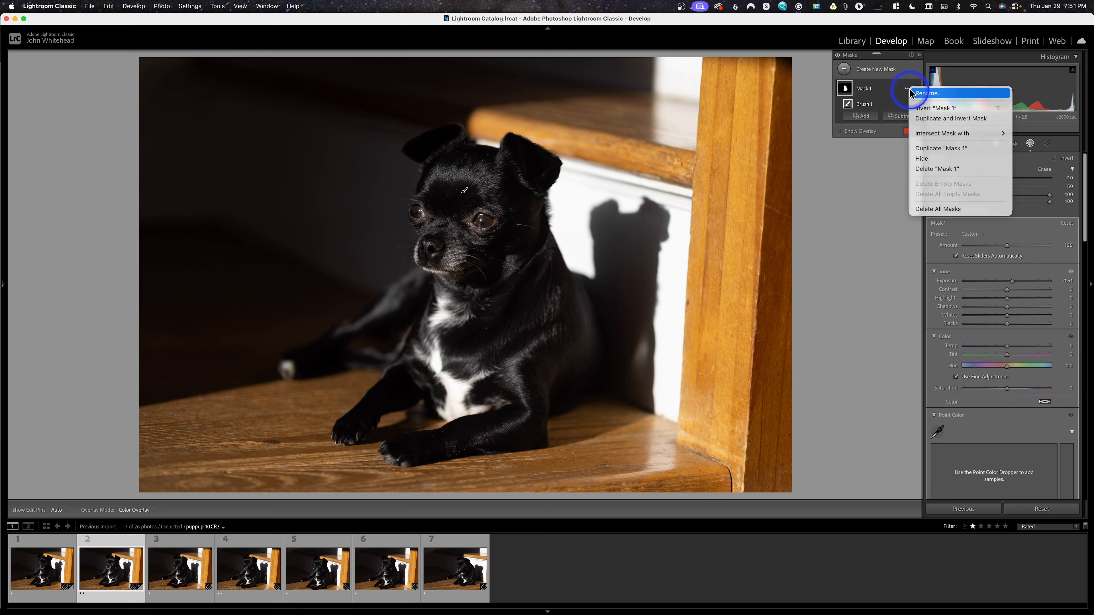
{"action": "left_click", "coordinate": [946, 209]}
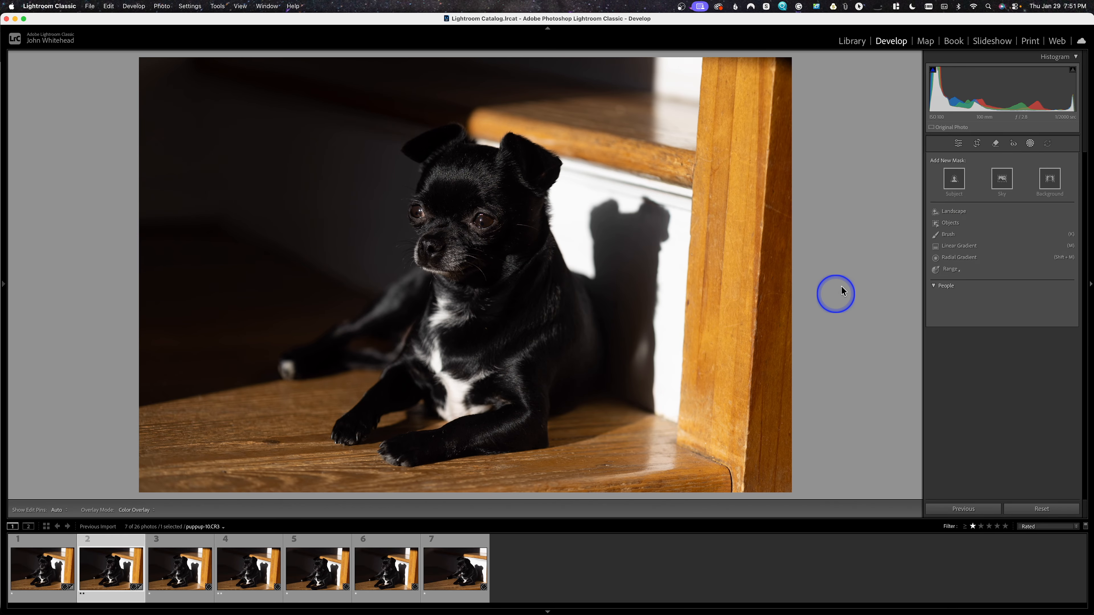
Step: Create a subject mask of the dog and subtract its rear leg and tail with a size 16 brush at Feather 50
{"action": "left_click", "coordinate": [956, 182]}
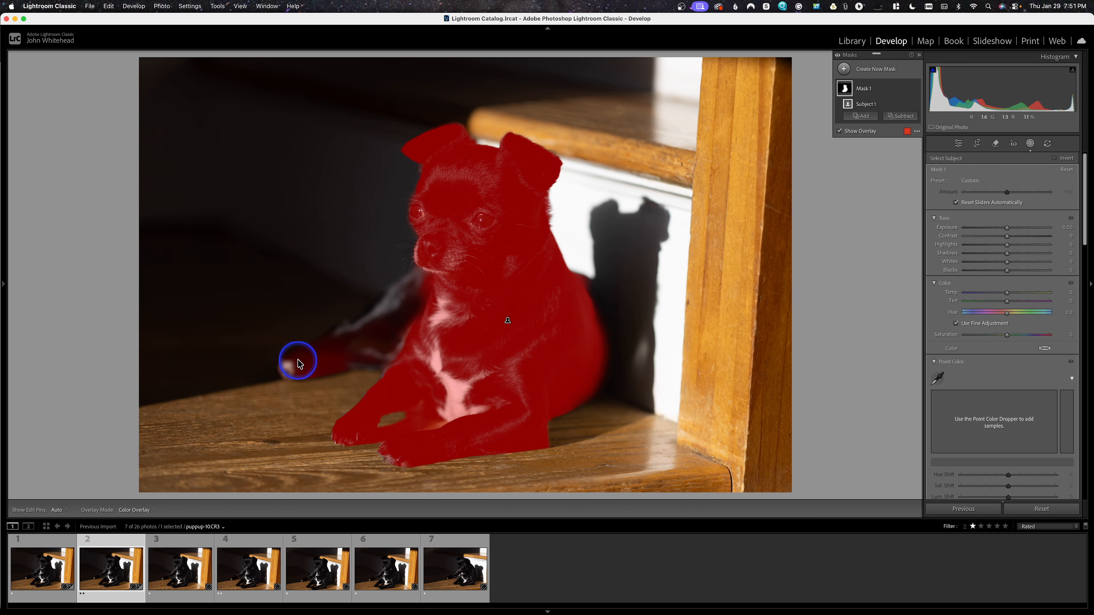
{"action": "left_click", "coordinate": [896, 117]}
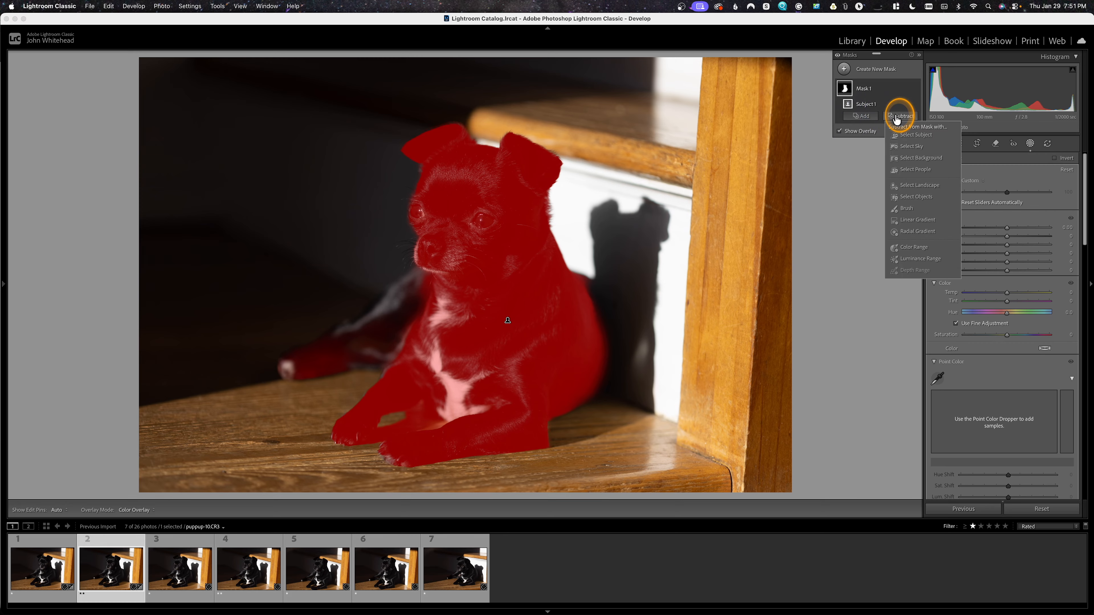
{"action": "left_click", "coordinate": [914, 213]}
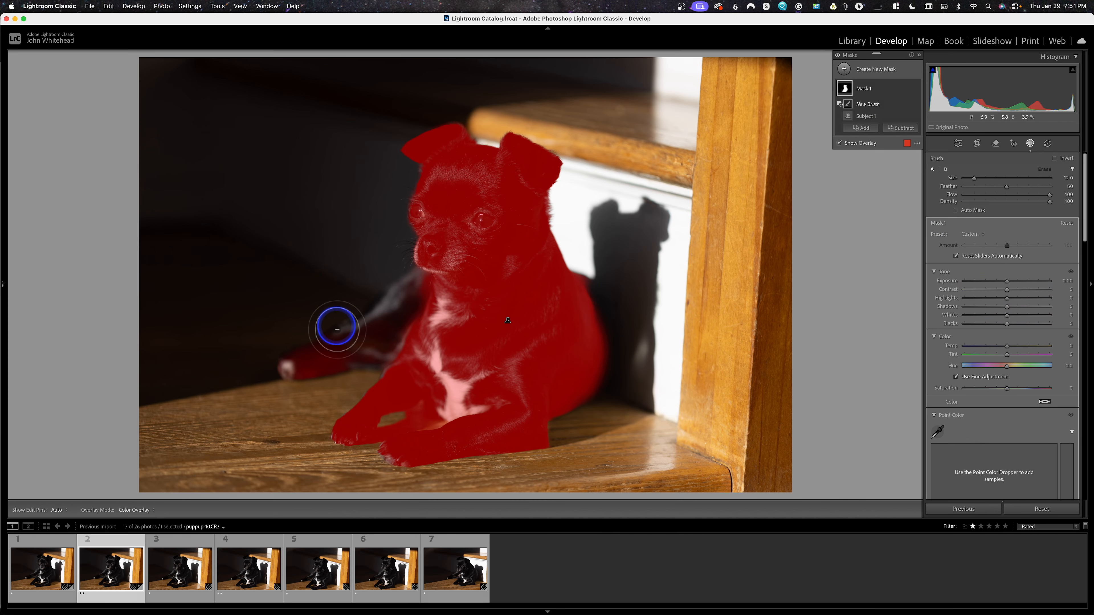
{"action": "scroll", "coordinate": [339, 331], "scroll_direction": "up", "scroll_amount": 4}
{"action": "mouse_move", "coordinate": [366, 319]}
{"action": "left_mouse_down"}
{"action": "mouse_move", "coordinate": [275, 375]}
{"action": "mouse_move", "coordinate": [379, 325]}
{"action": "mouse_move", "coordinate": [361, 318]}
{"action": "left_mouse_up"}
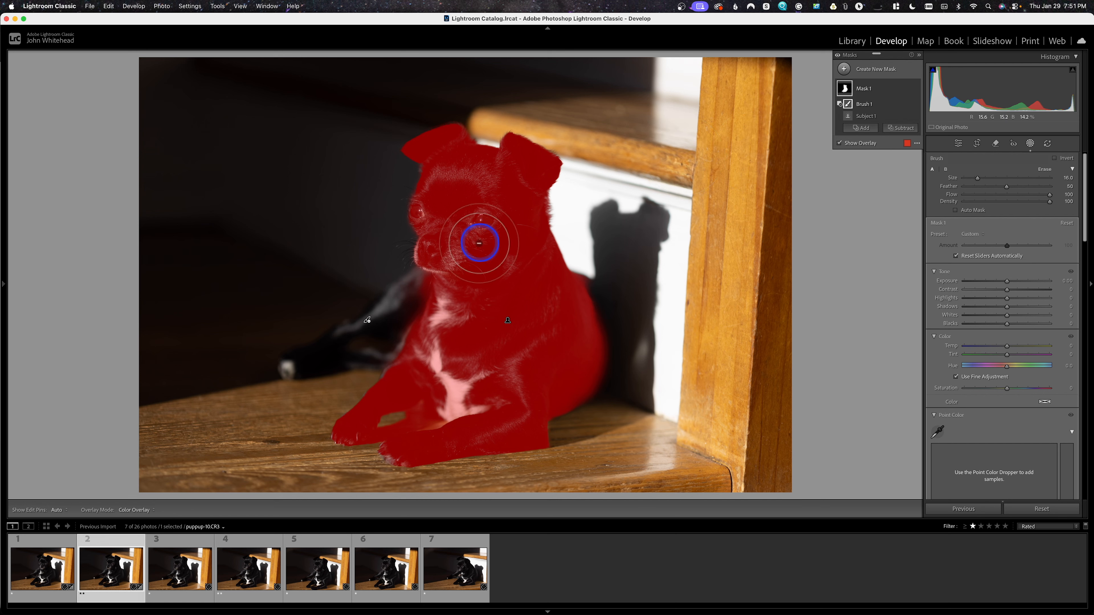
Step: Set the subject mask's Contrast to -22, checking the masked area by toggling its overlay
{"action": "left_click", "coordinate": [839, 143]}
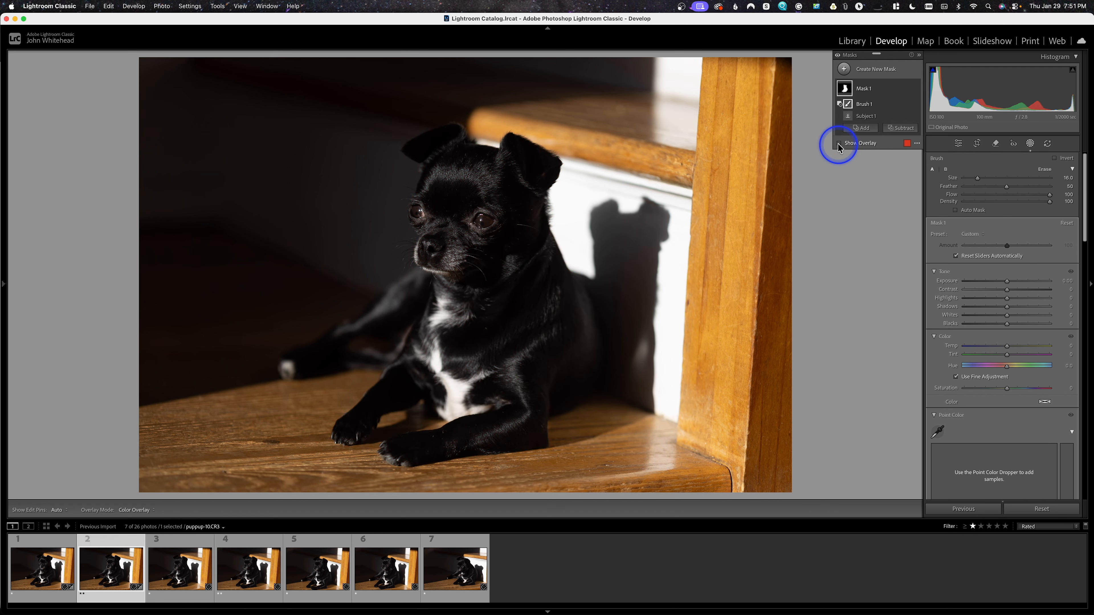
{"action": "left_click", "coordinate": [839, 144]}
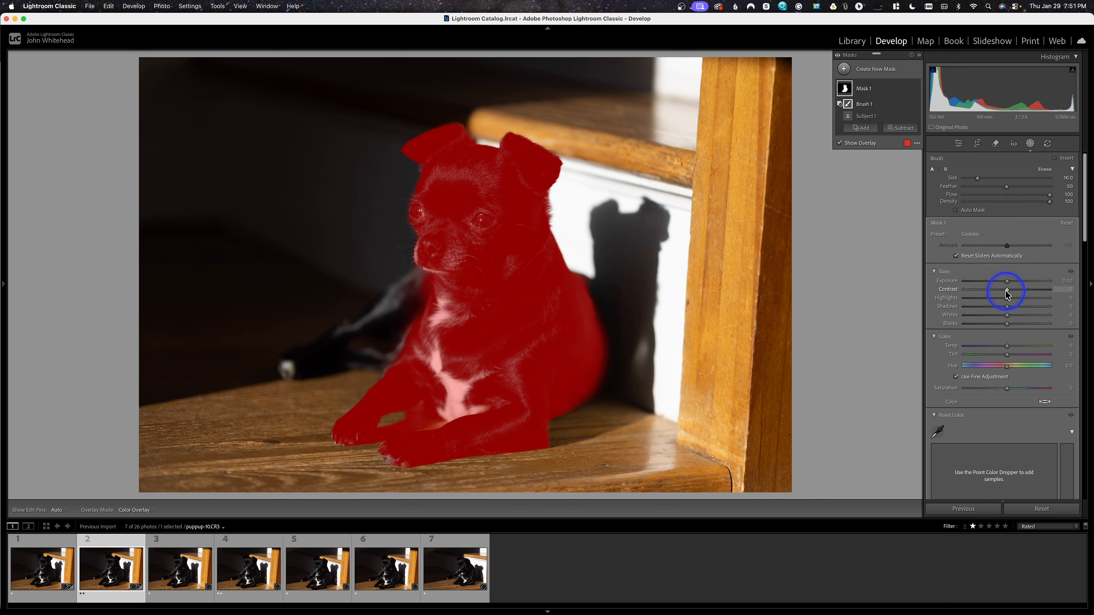
{"action": "left_click_drag", "start_coordinate": [1007, 294], "coordinate": [997, 297]}
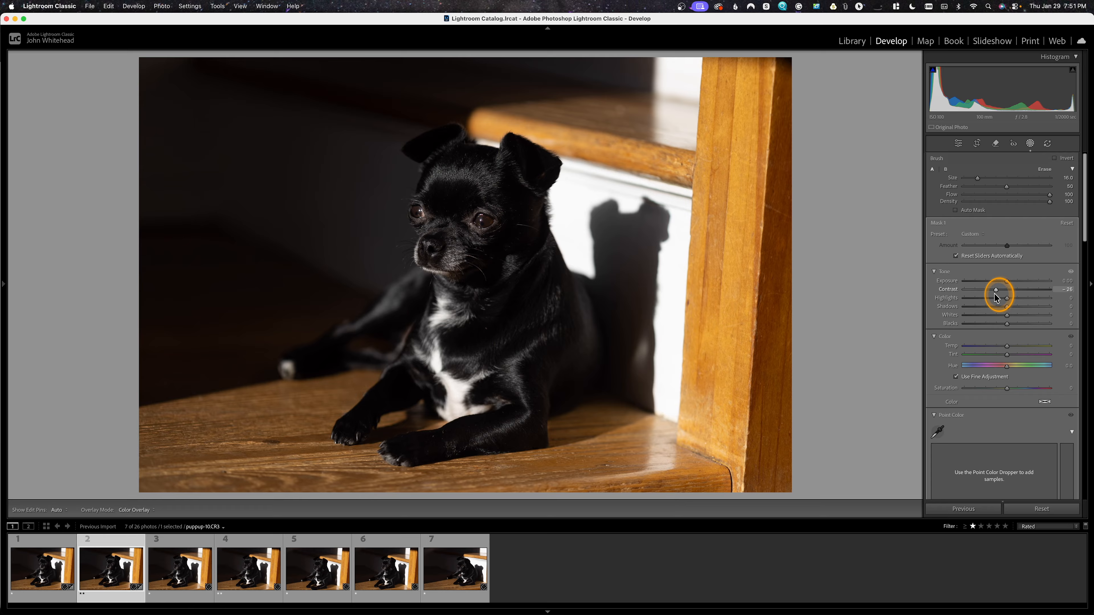
{"action": "left_click_drag", "start_coordinate": [997, 297], "coordinate": [998, 297]}
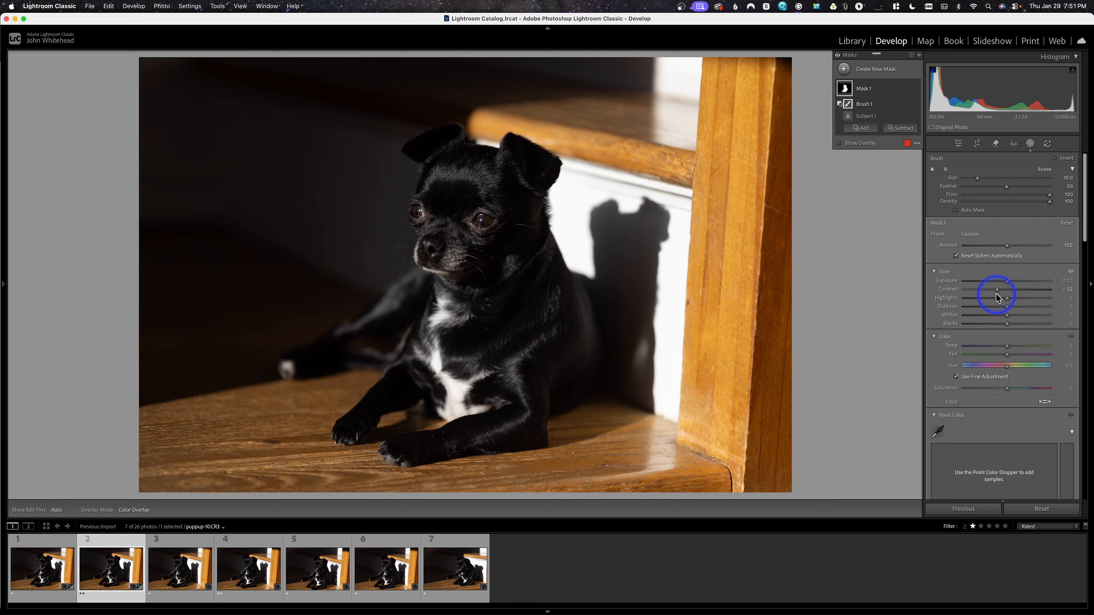
{"action": "left_click", "coordinate": [839, 144]}
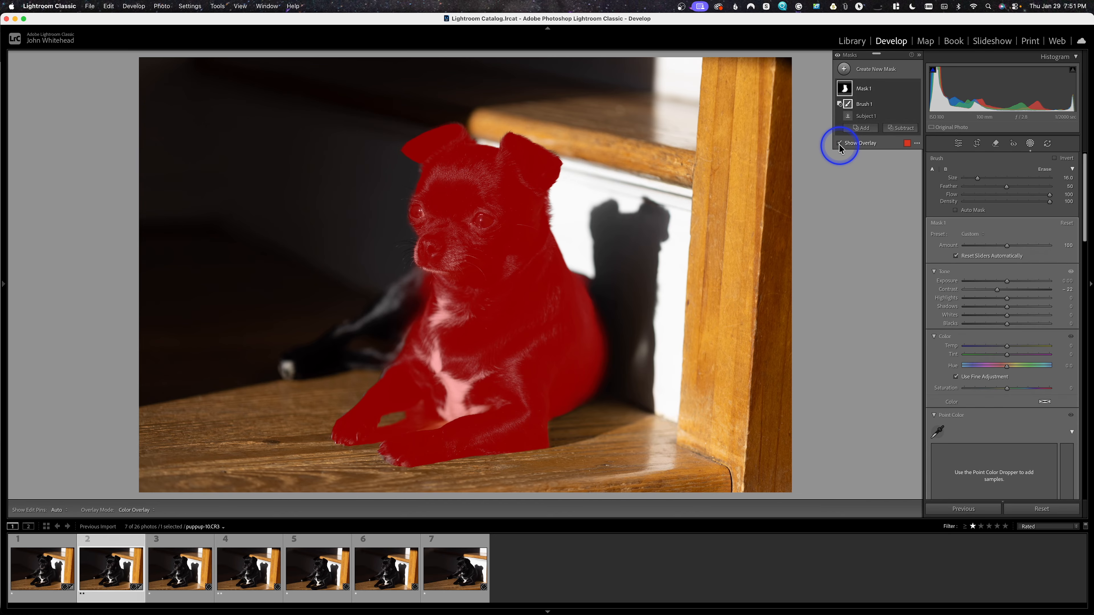
{"action": "left_click", "coordinate": [839, 145]}
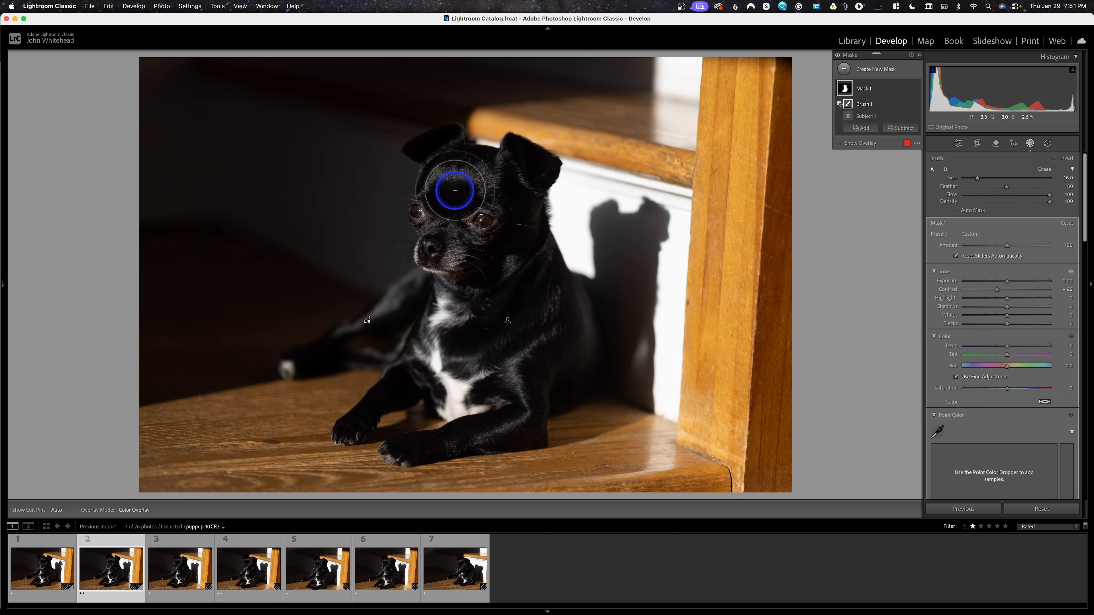
Step: Set the subject mask's Contrast to -17 and Shadows to 32, and reduce the brush size to 13
{"action": "left_click_drag", "start_coordinate": [997, 289], "coordinate": [1006, 293]}
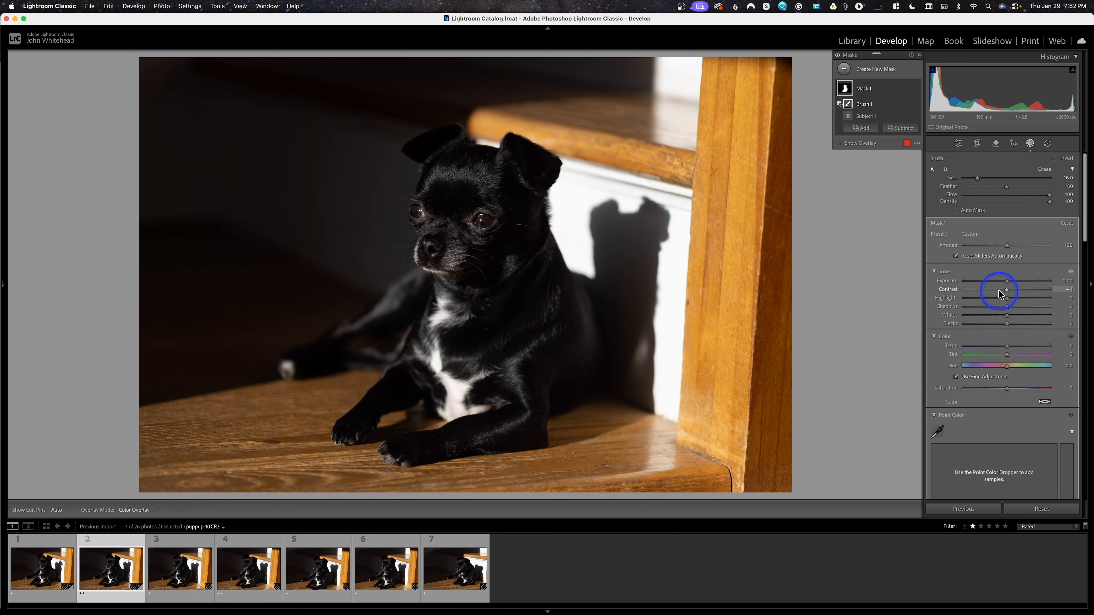
{"action": "left_click_drag", "start_coordinate": [1000, 294], "coordinate": [999, 289]}
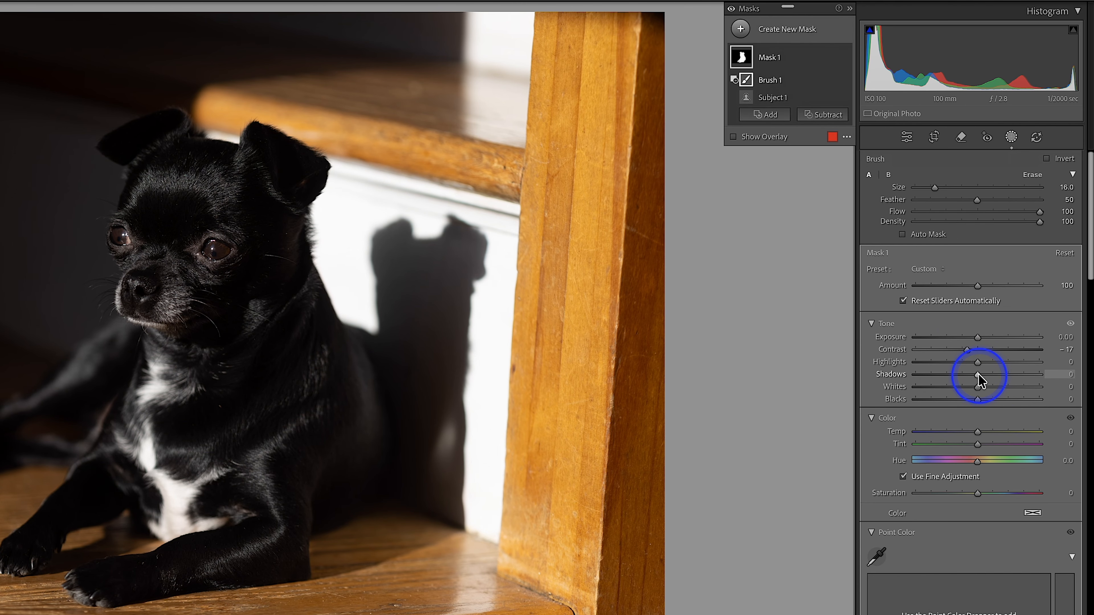
{"action": "left_click_drag", "start_coordinate": [978, 374], "coordinate": [1000, 376]}
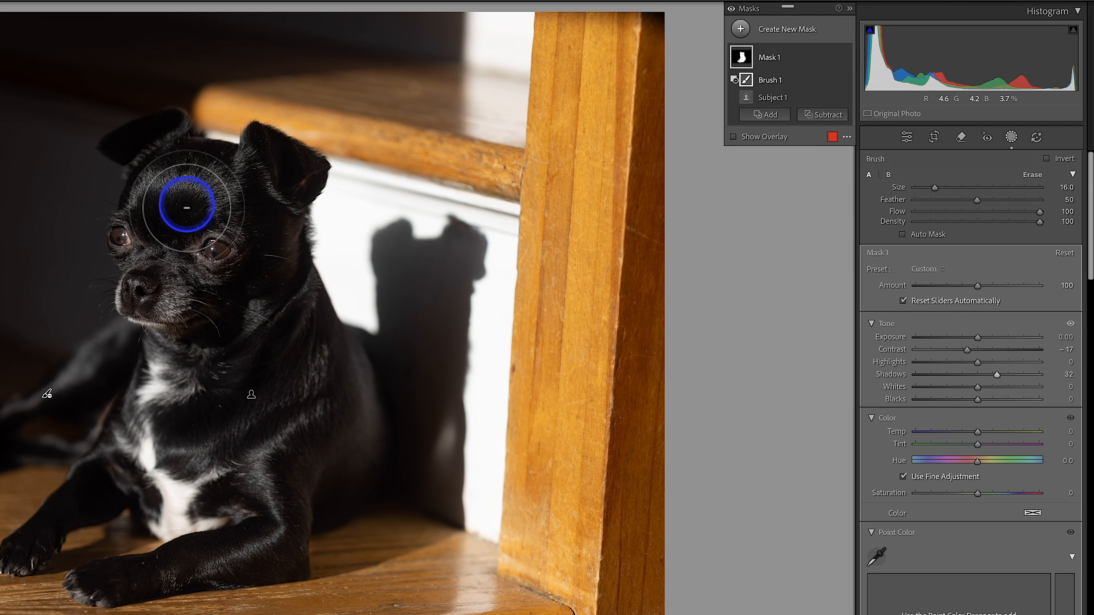
{"action": "key", "text": "bracketleft"}
{"action": "key", "text": "bracketleft"}
{"action": "key", "text": "bracketleft"}
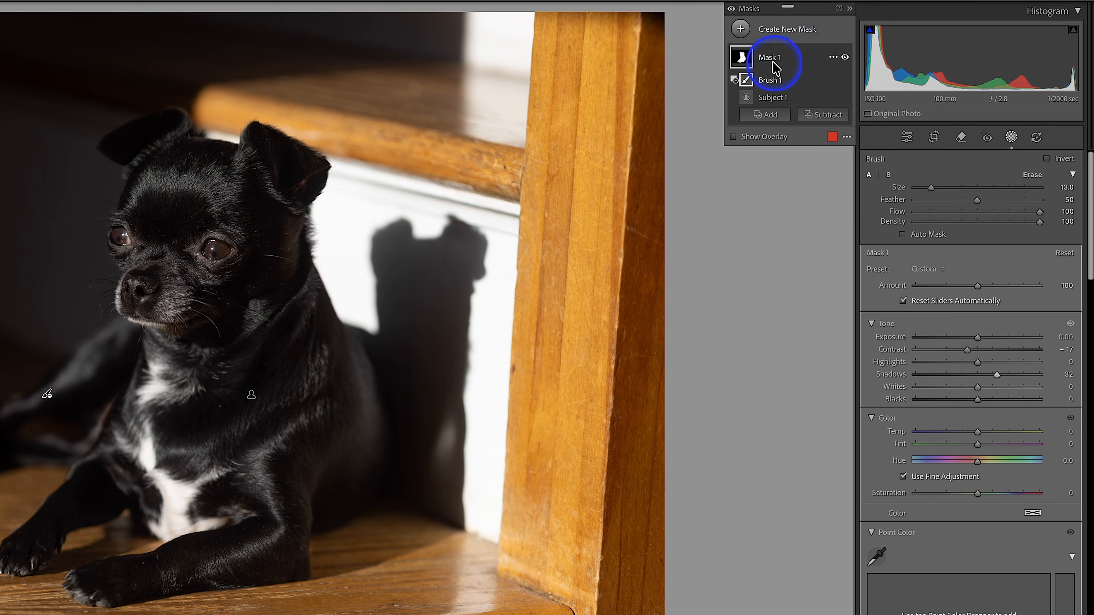
Step: Compare the photo with the mask adjustments off and on, and view the mask types available for a new mask
{"action": "left_click", "coordinate": [731, 10]}
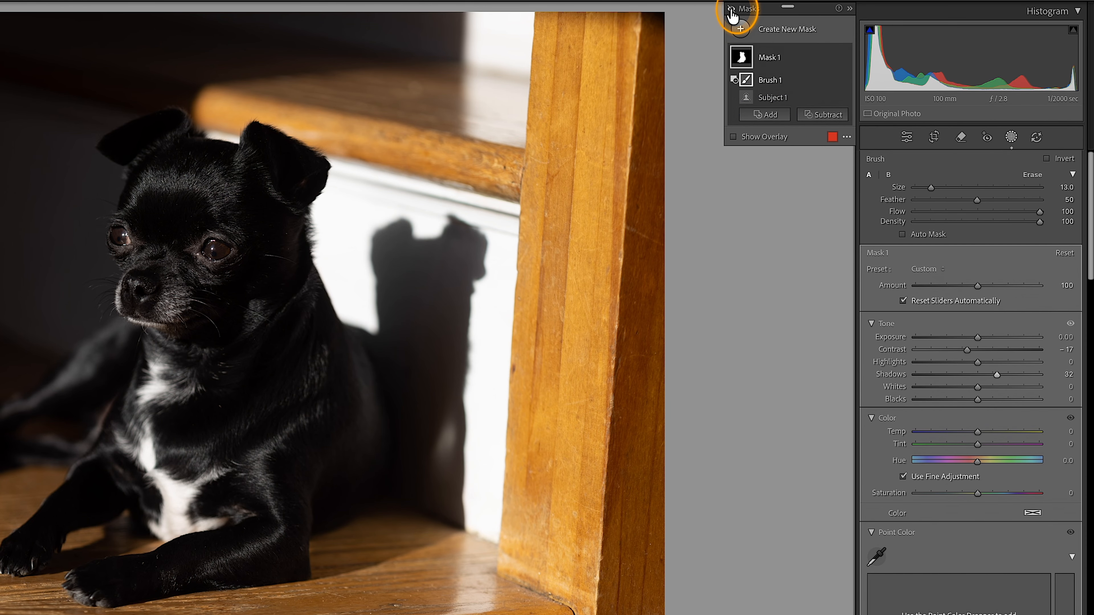
{"action": "left_click", "coordinate": [731, 10]}
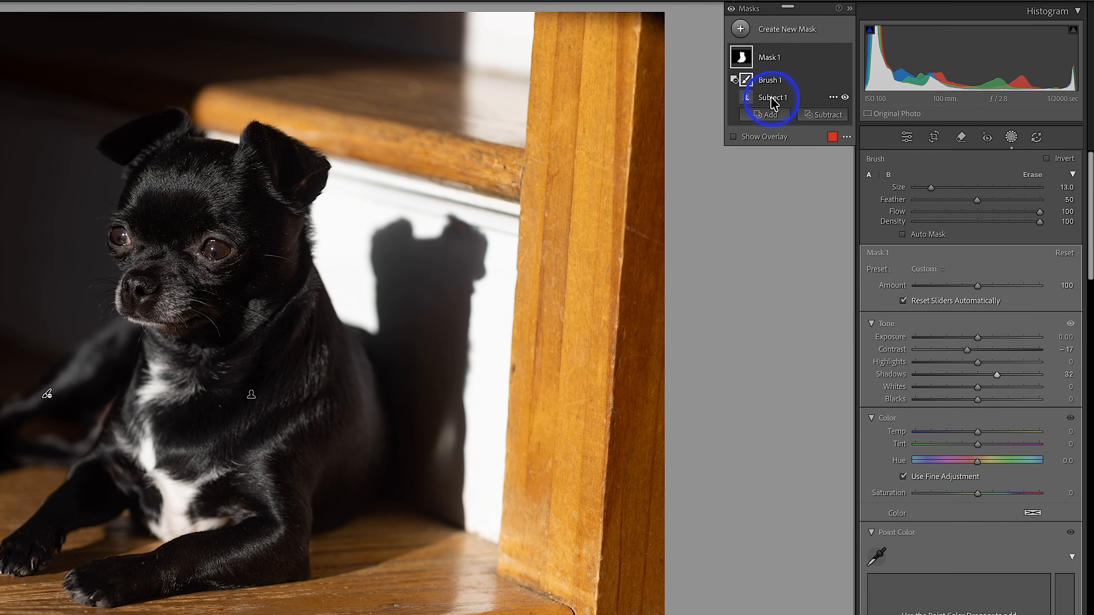
{"action": "left_click", "coordinate": [741, 30]}
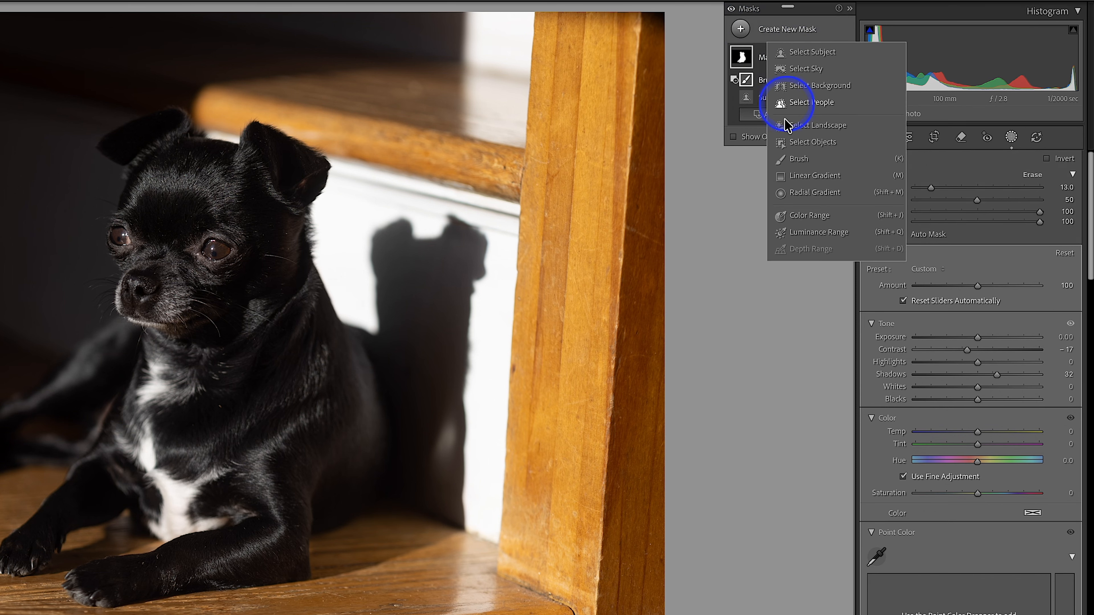
{"action": "left_click", "coordinate": [715, 170]}
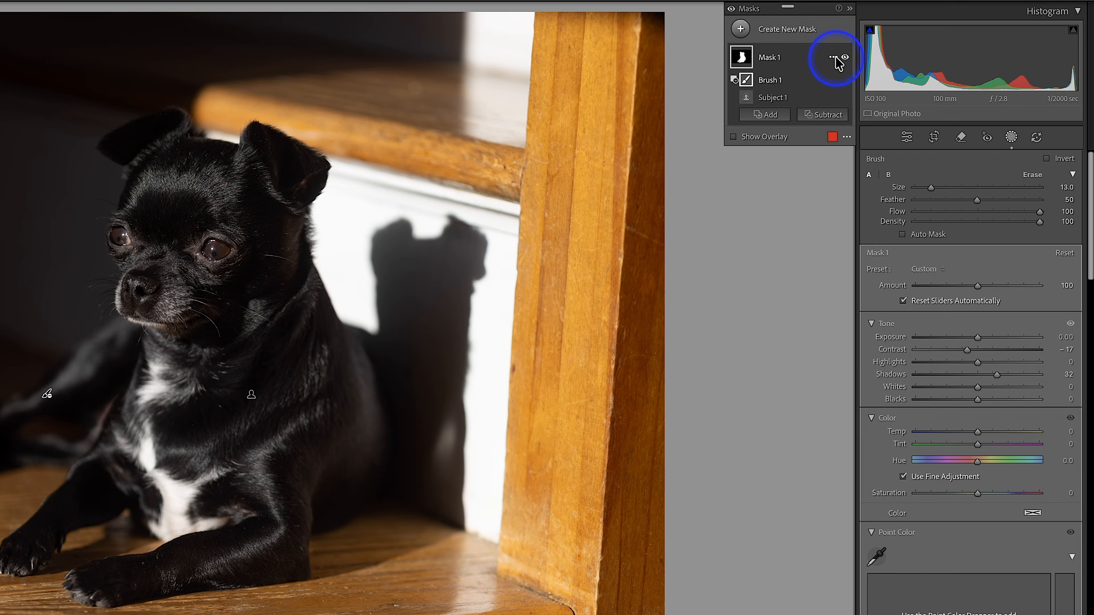
Step: Duplicate and invert Mask 1, and set the inverted mask's Contrast to -16 and Highlights to -14
{"action": "left_click", "coordinate": [832, 57]}
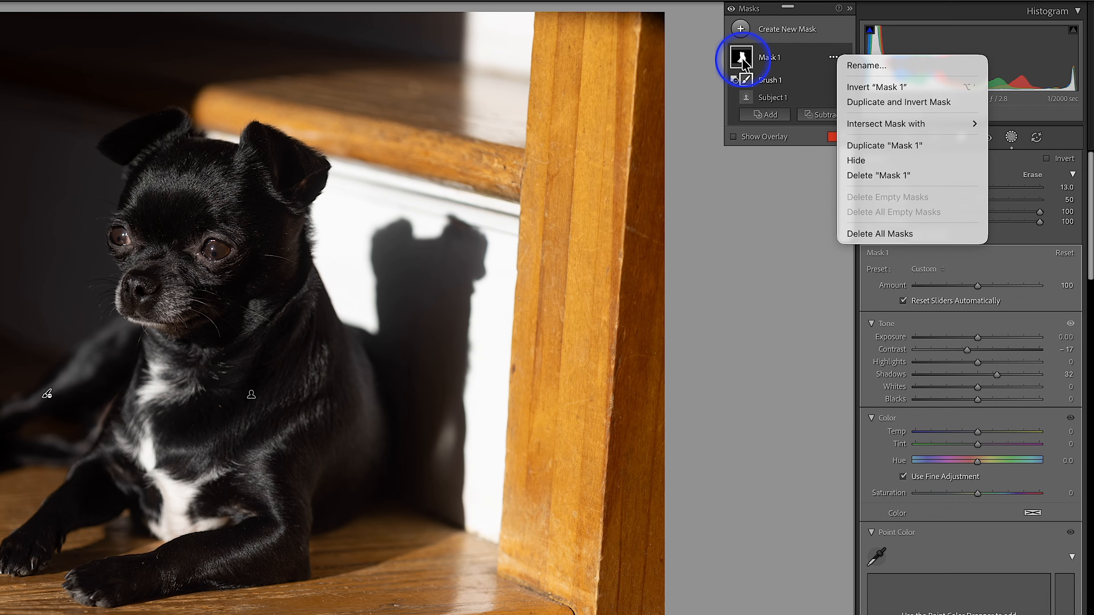
{"action": "left_click", "coordinate": [924, 102]}
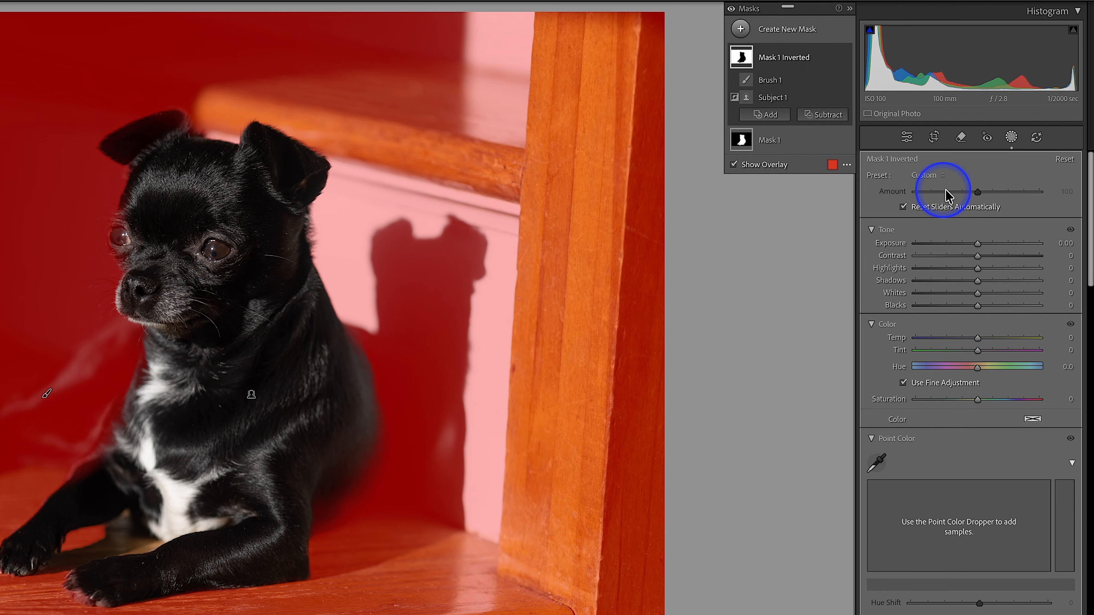
{"action": "left_click", "coordinate": [967, 256]}
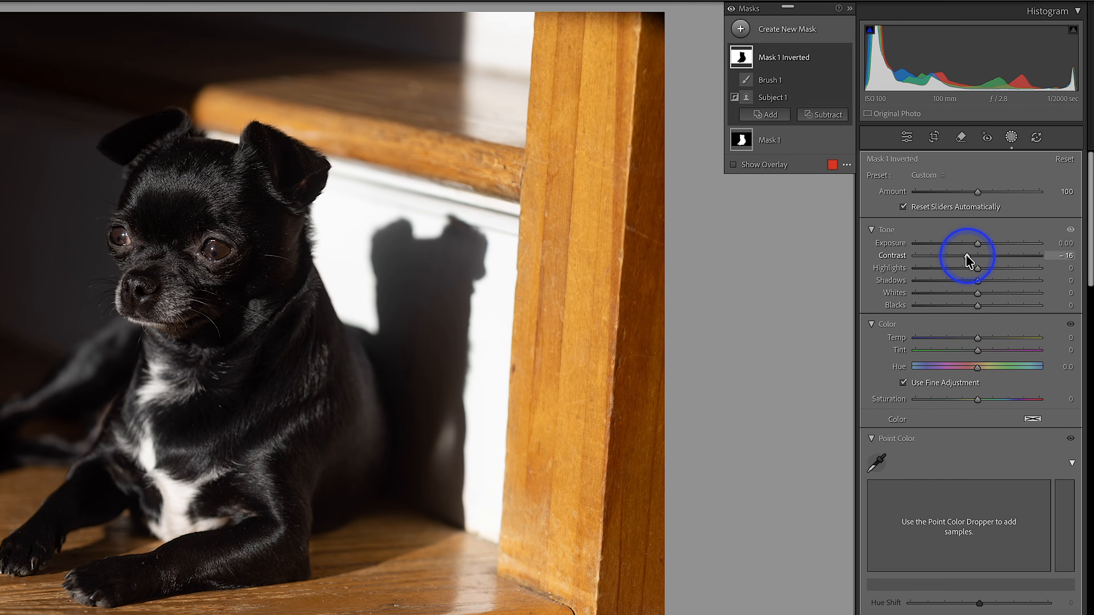
{"action": "left_click_drag", "start_coordinate": [978, 270], "coordinate": [970, 272]}
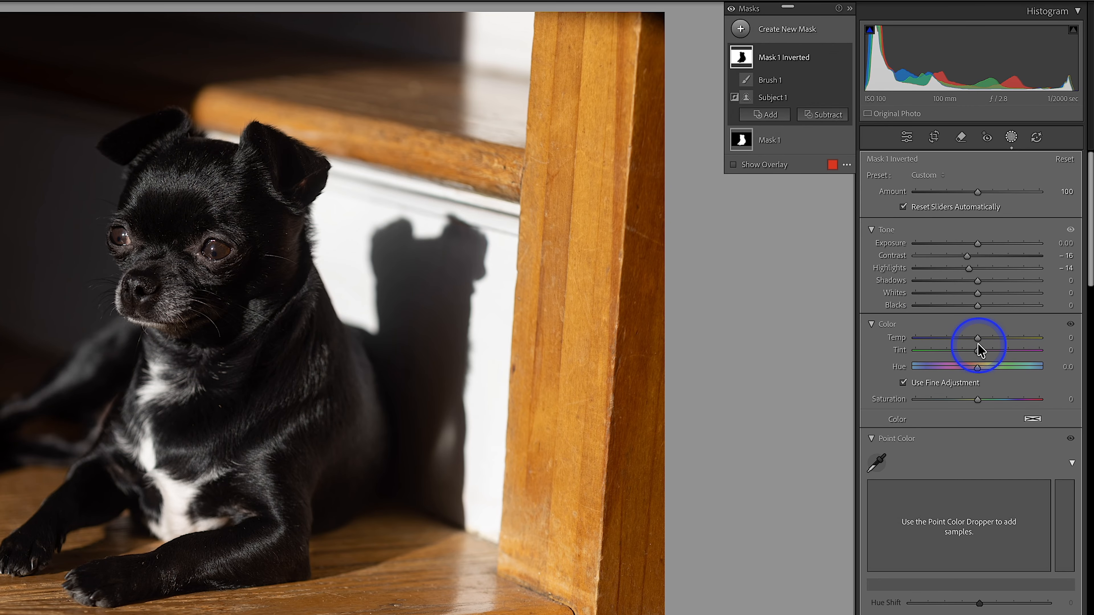
{"action": "scroll", "coordinate": [978, 349], "scroll_direction": "down", "scroll_amount": 5}
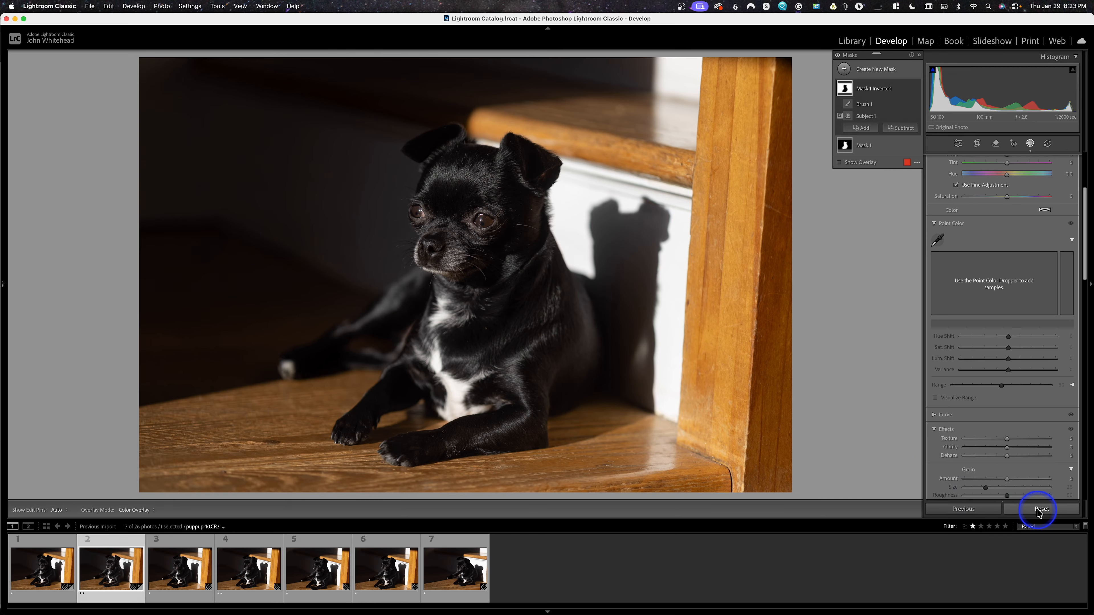
Step: Reset all edits on the photo and reopen the masking tools
{"action": "left_click", "coordinate": [1041, 509]}
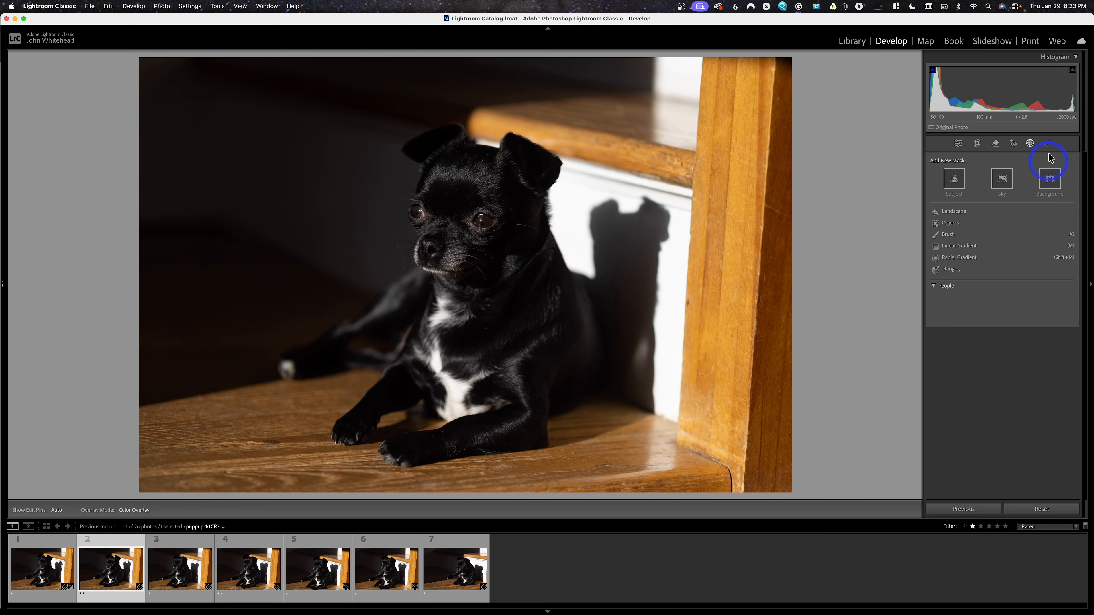
{"action": "left_click", "coordinate": [959, 146]}
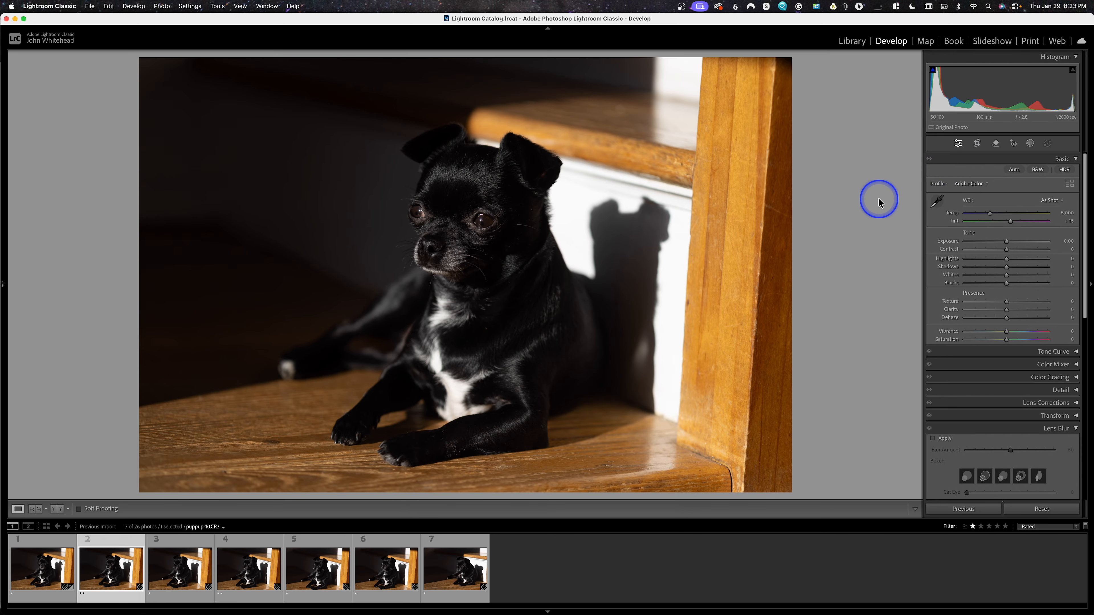
{"action": "left_click", "coordinate": [1031, 146]}
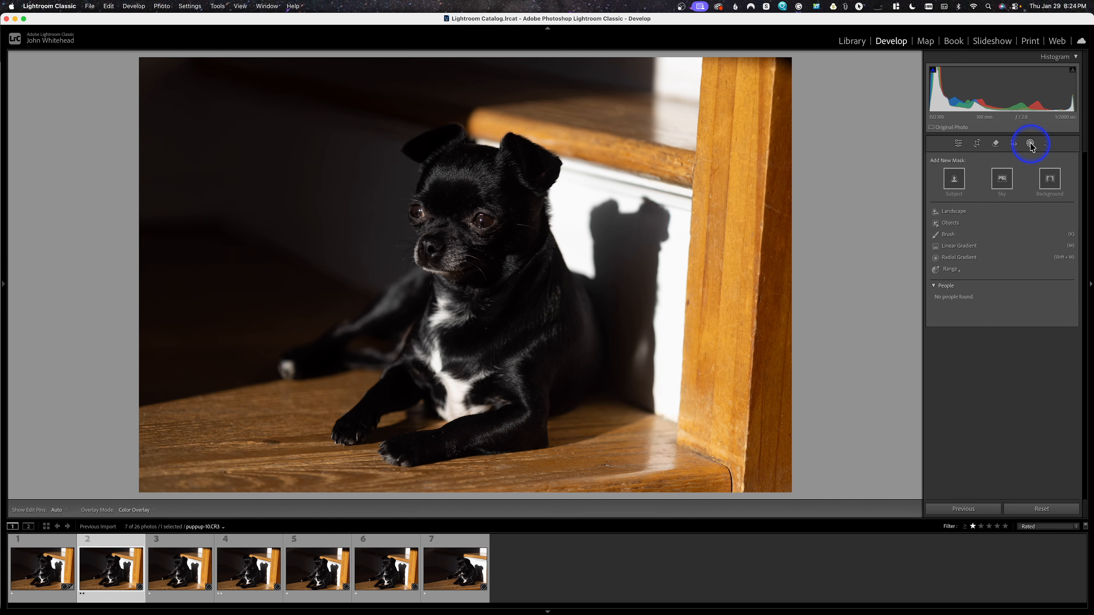
Step: Create a background mask, preview it in White on Black, and return the overlay mode to Color Overlay
{"action": "left_click", "coordinate": [1054, 184]}
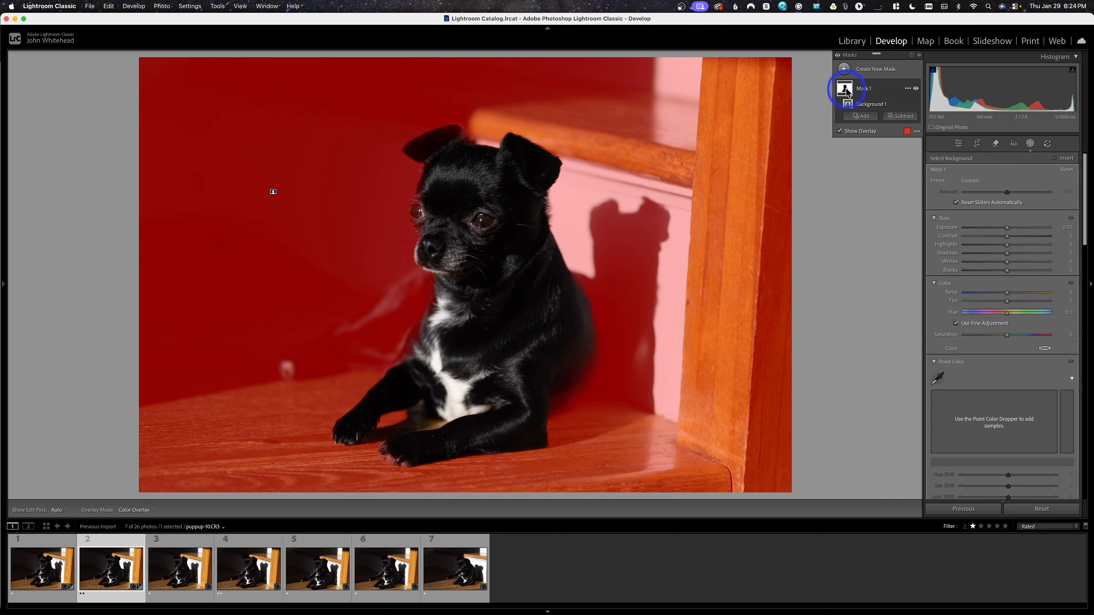
{"action": "left_click", "coordinate": [916, 131]}
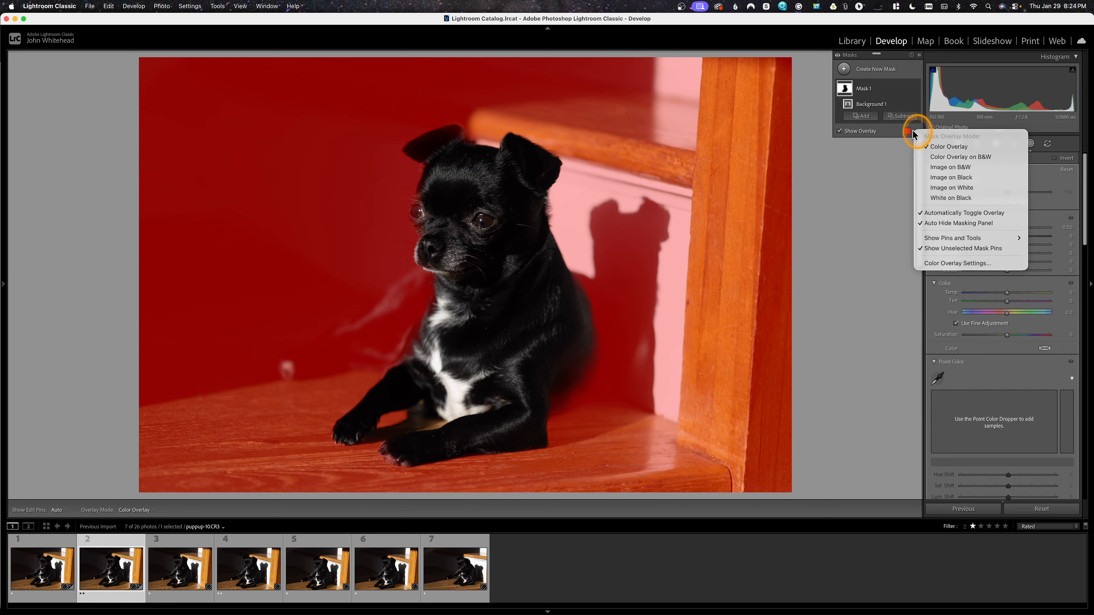
{"action": "left_click", "coordinate": [961, 198]}
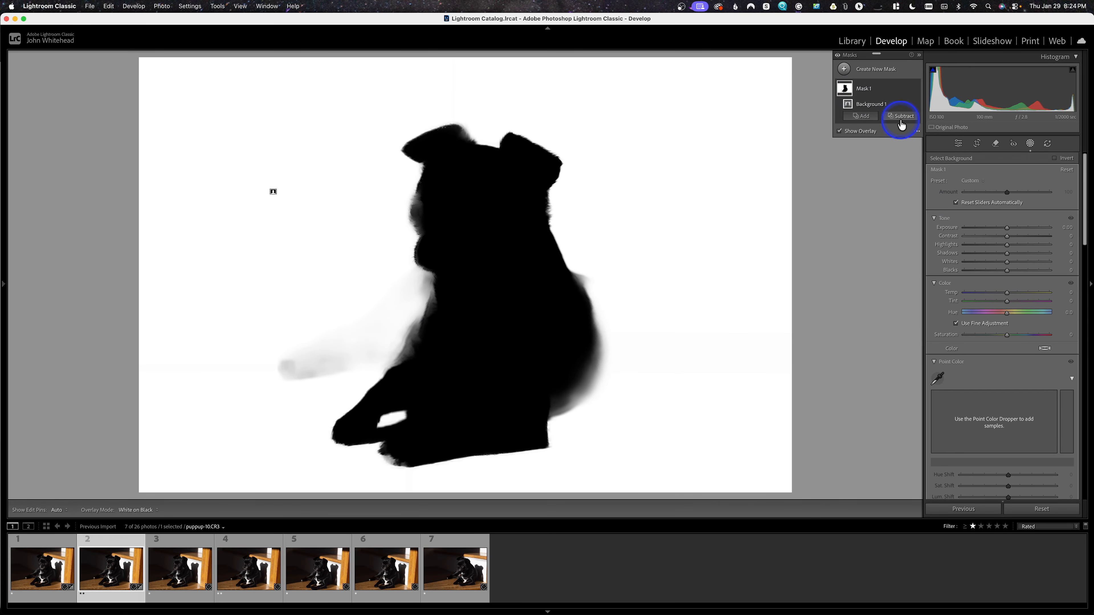
{"action": "left_click", "coordinate": [916, 132]}
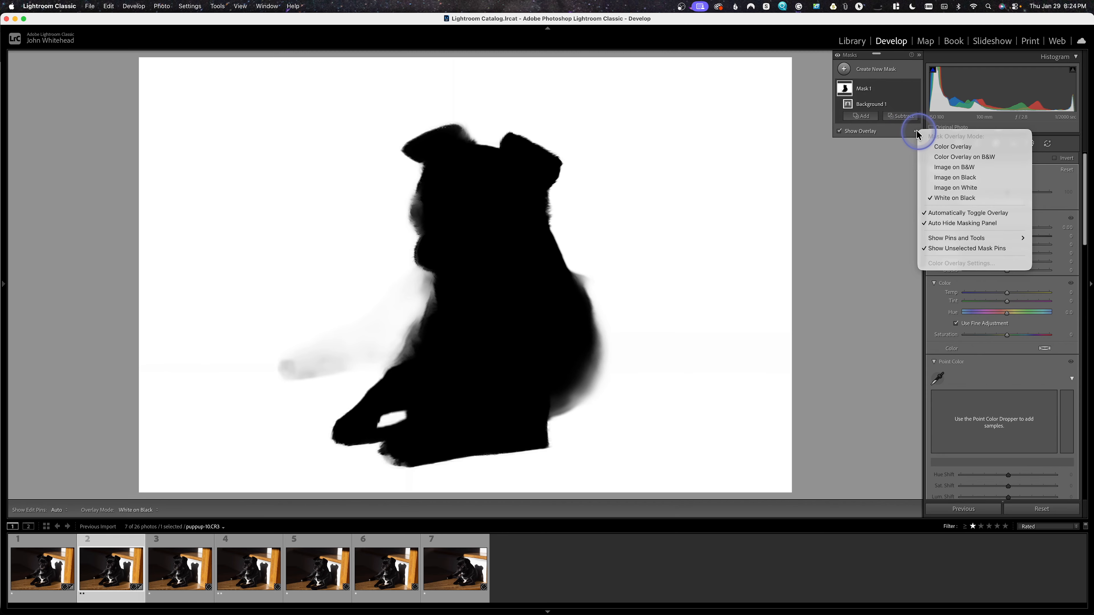
{"action": "left_click", "coordinate": [962, 147]}
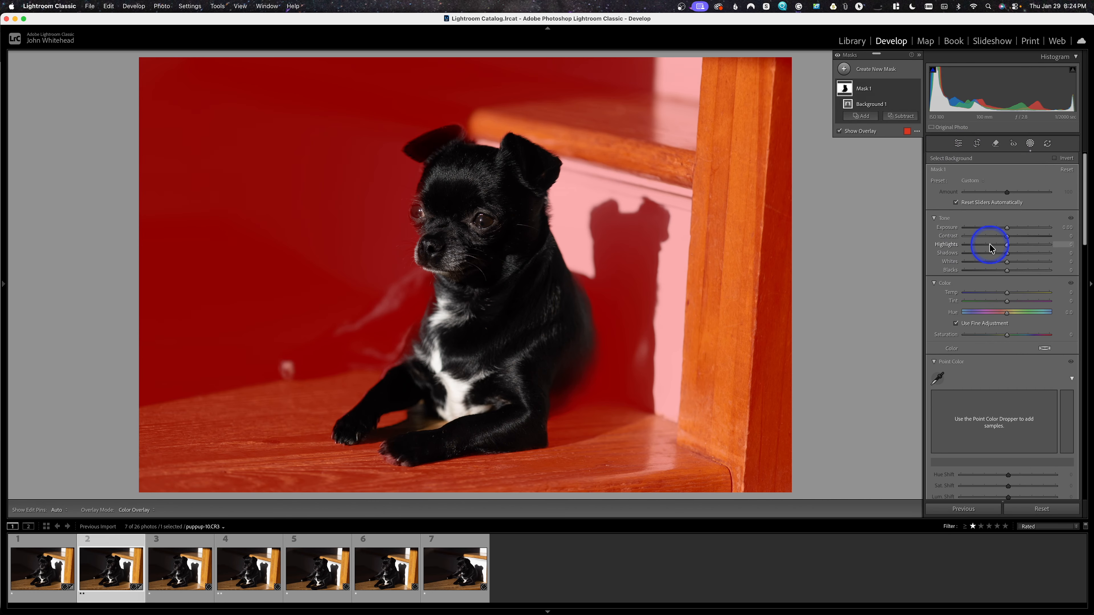
Step: Set the background mask's Contrast to -11 and Highlights to -12
{"action": "left_click_drag", "start_coordinate": [1006, 236], "coordinate": [1001, 245]}
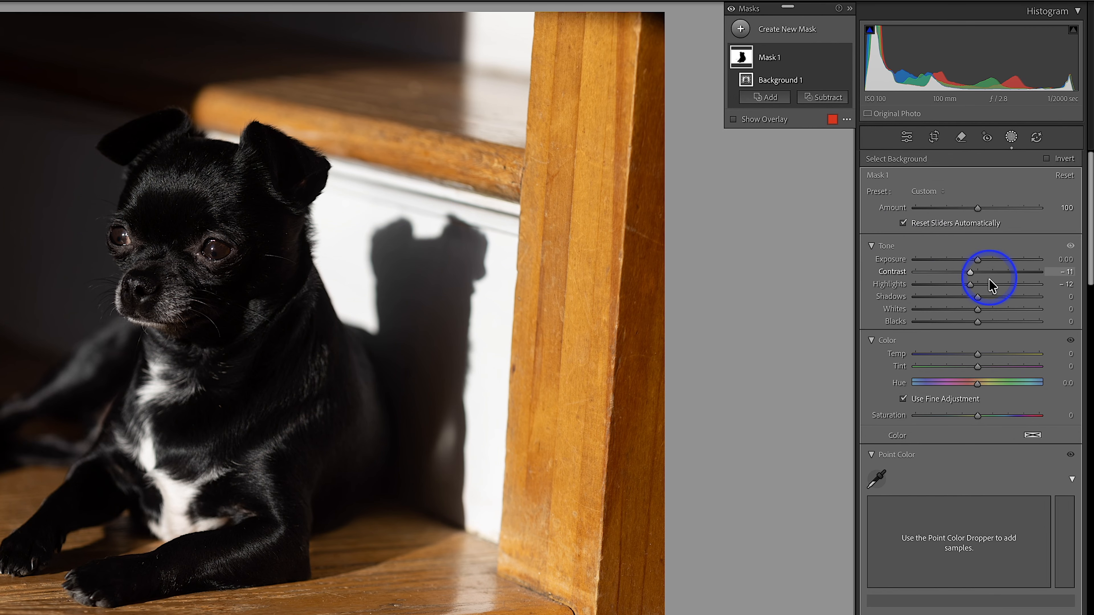
Step: Lower the background mask's Highlights to -18
{"action": "left_click_drag", "start_coordinate": [971, 283], "coordinate": [968, 284]}
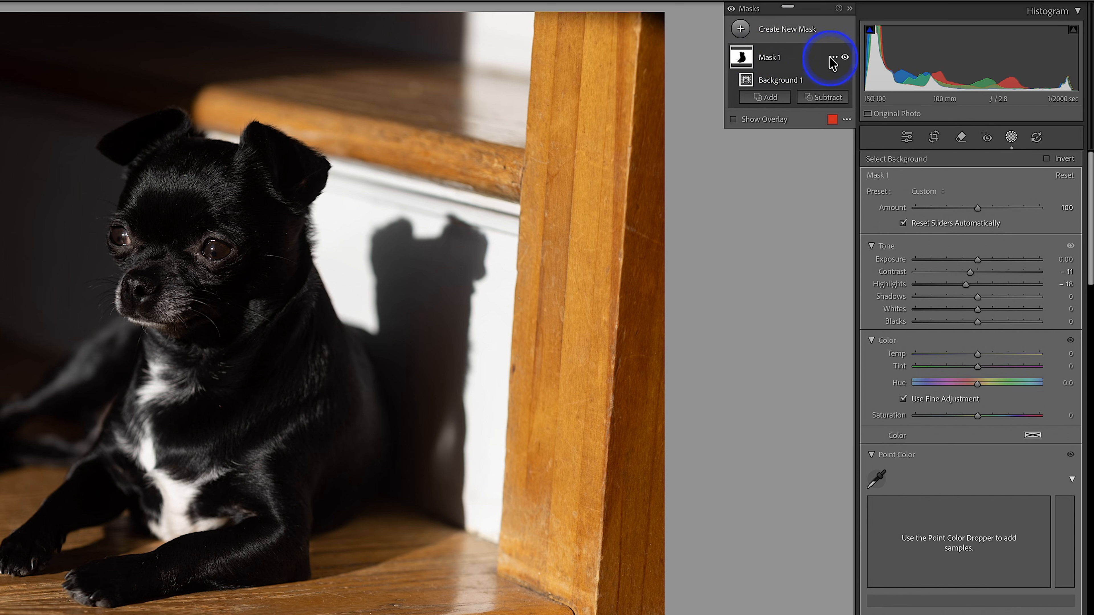
{"action": "left_click", "coordinate": [741, 29]}
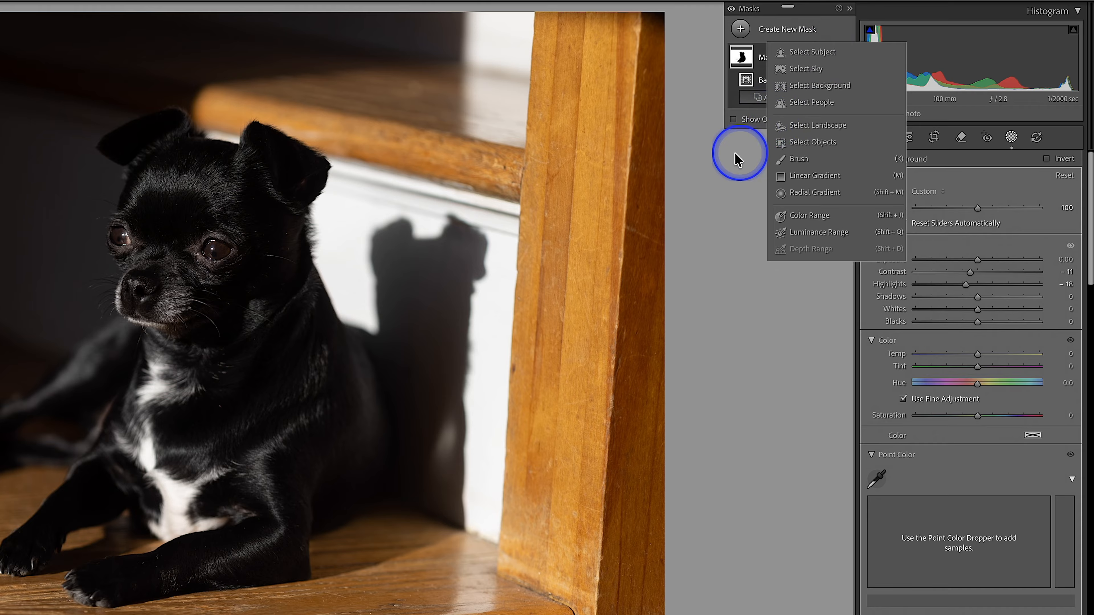
{"action": "left_click", "coordinate": [714, 159]}
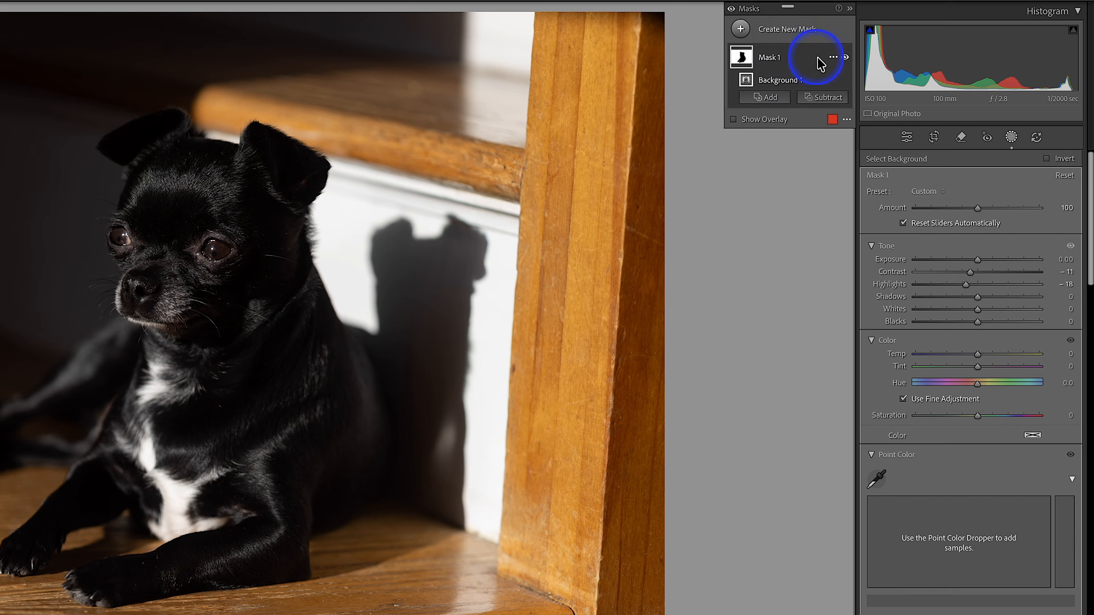
Step: Duplicate and invert the background mask, and set the inverted copy's Contrast to -13 and Shadows to 16
{"action": "left_click", "coordinate": [833, 57]}
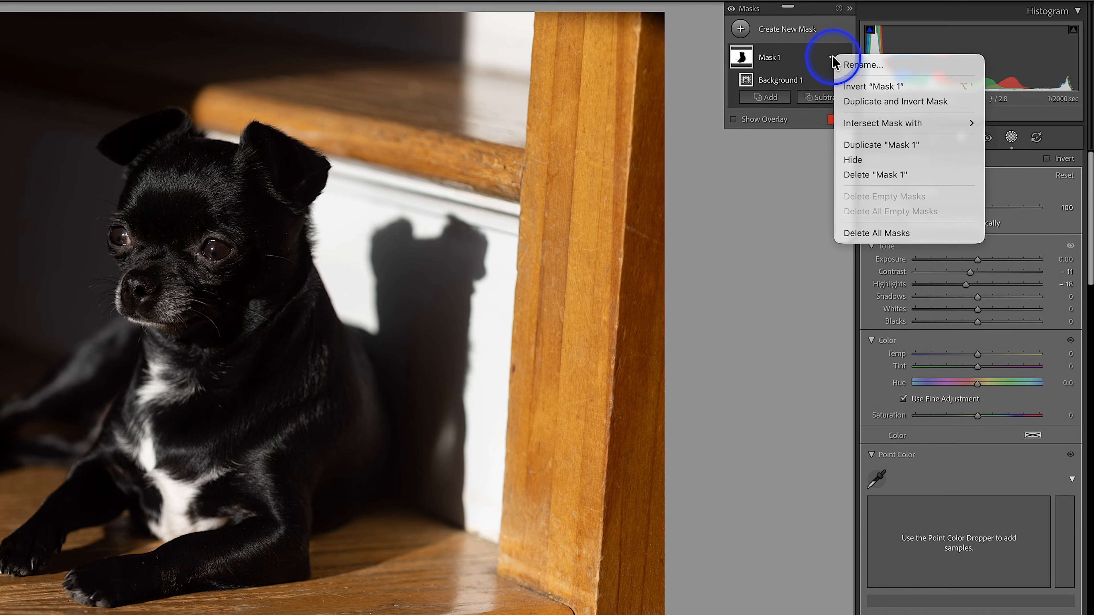
{"action": "left_click", "coordinate": [869, 101]}
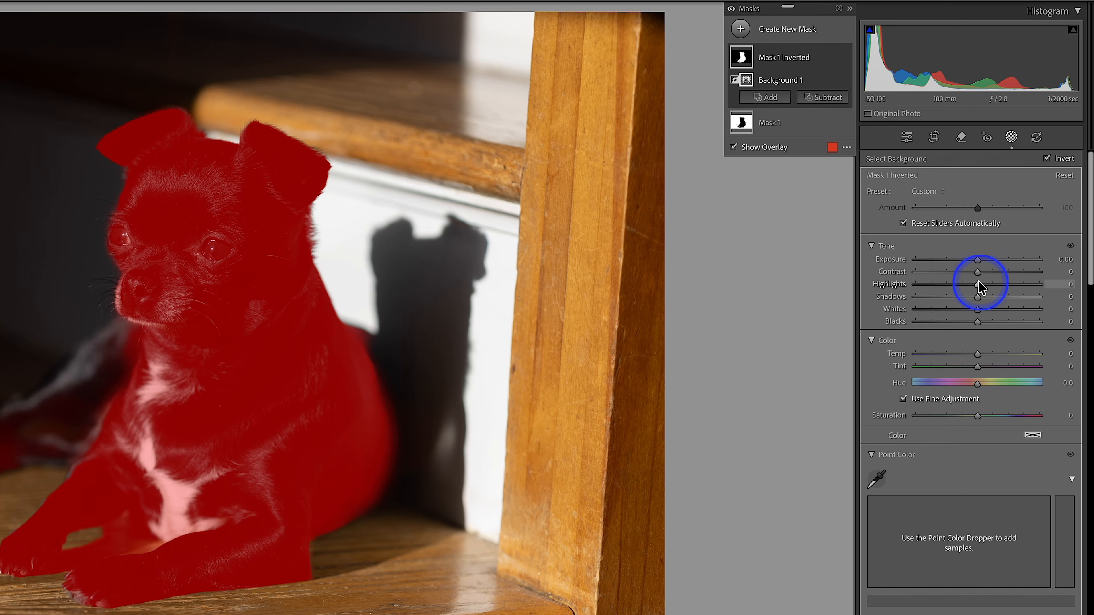
{"action": "left_click", "coordinate": [968, 271]}
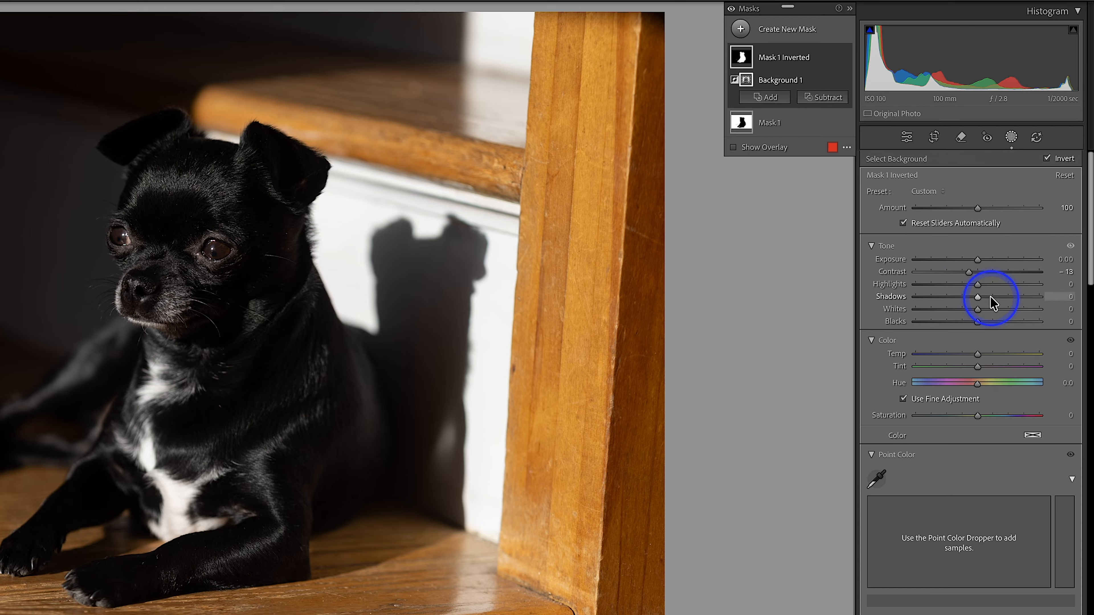
{"action": "left_click", "coordinate": [990, 296]}
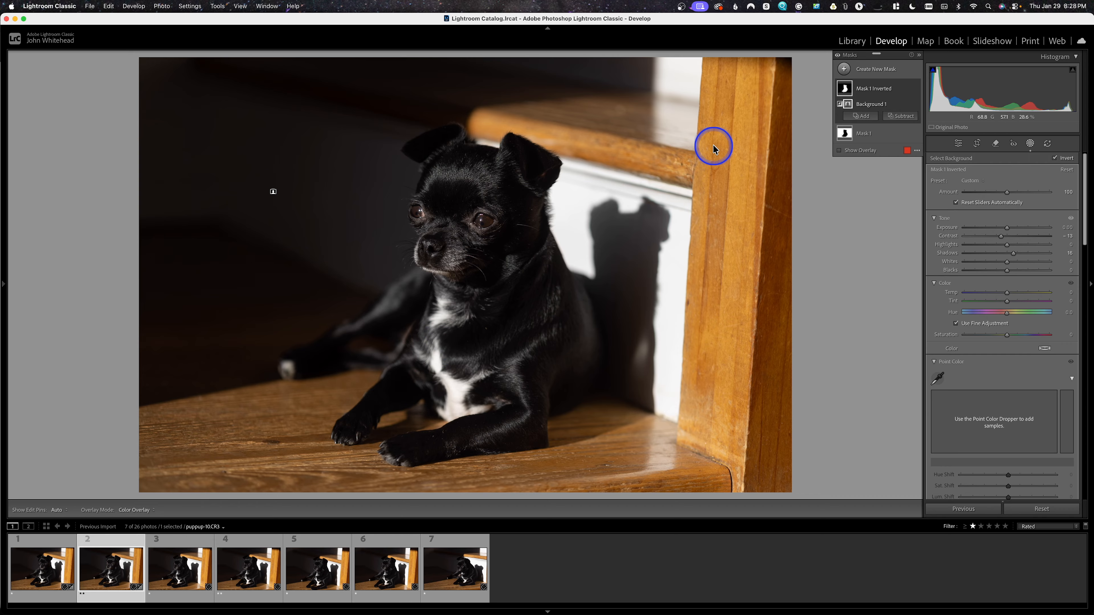
Step: Paint a new brush mask over the vertical wooden post beside the dog and set its Exposure to -0.19
{"action": "left_click", "coordinate": [852, 72]}
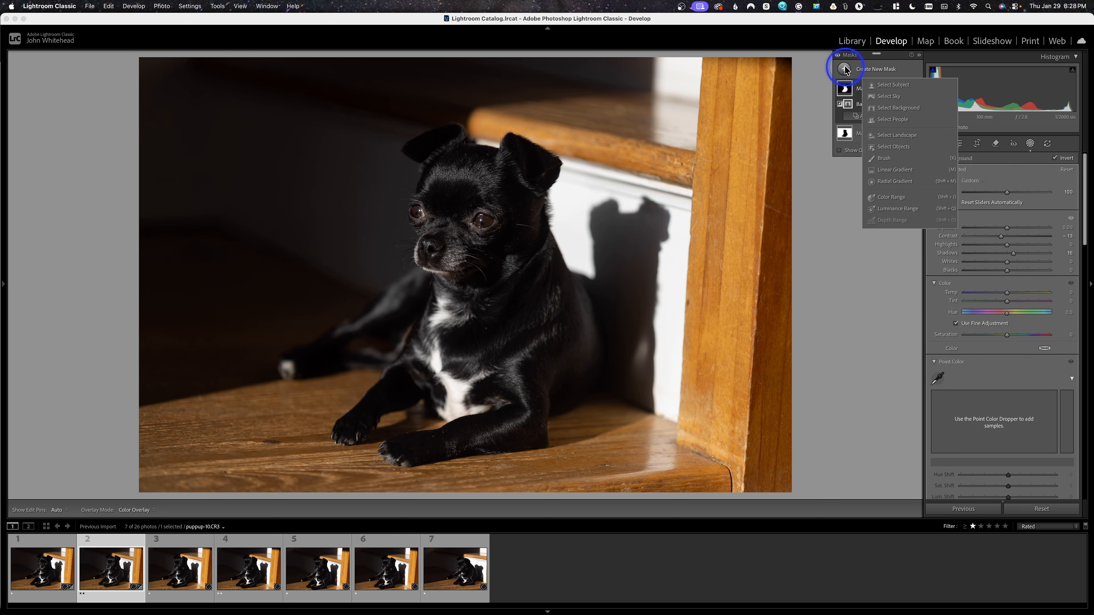
{"action": "left_click", "coordinate": [879, 160]}
{"action": "mouse_move", "coordinate": [750, 69]}
{"action": "left_mouse_down"}
{"action": "mouse_move", "coordinate": [720, 479]}
{"action": "mouse_move", "coordinate": [748, 474]}
{"action": "mouse_move", "coordinate": [778, 177]}
{"action": "left_mouse_up"}
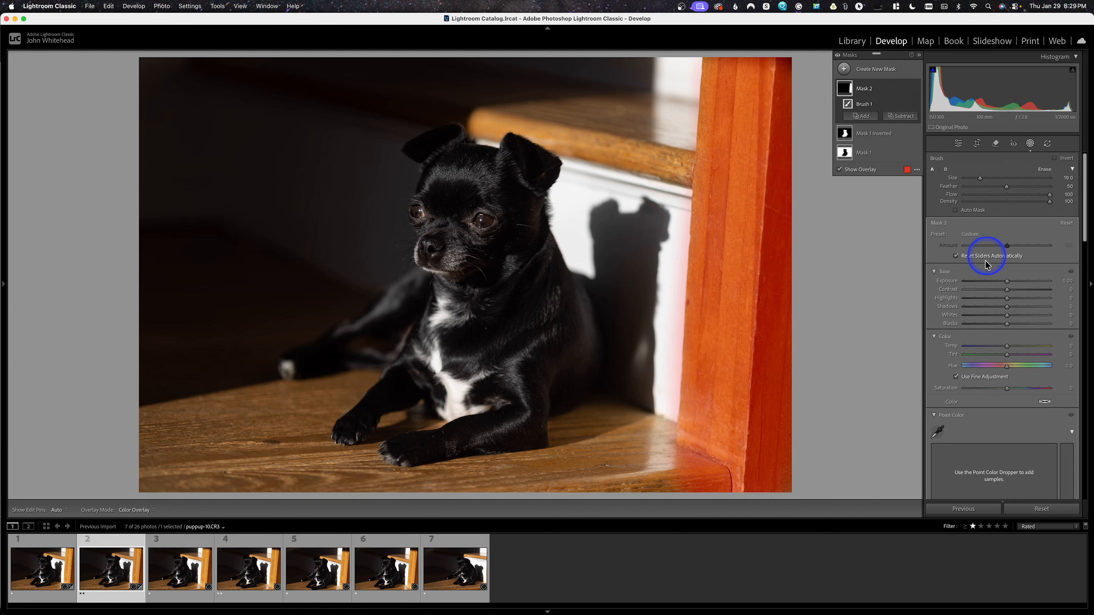
{"action": "left_click_drag", "start_coordinate": [1007, 281], "coordinate": [1005, 284]}
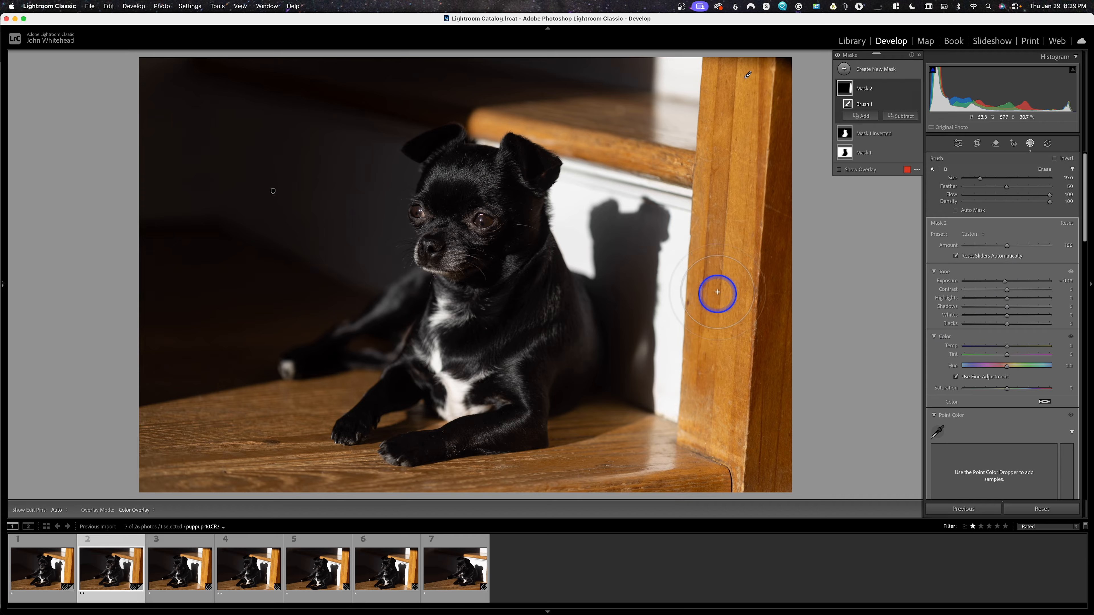